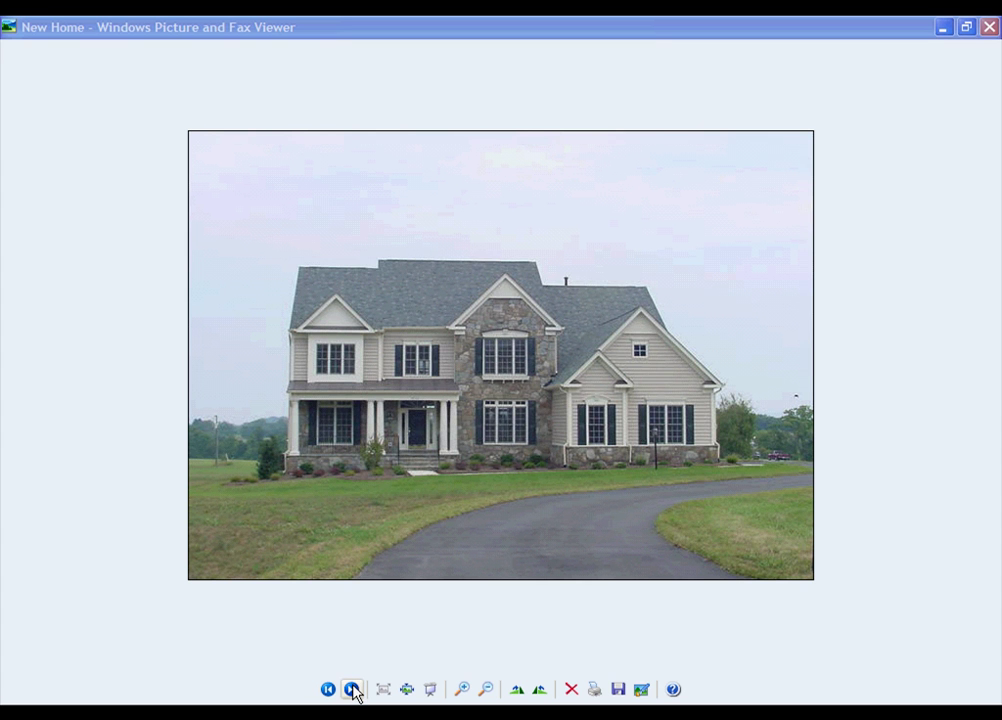
Step: Step past the New Home photo to the next image, 'slum appartment'
click(352, 690)
click(352, 690)
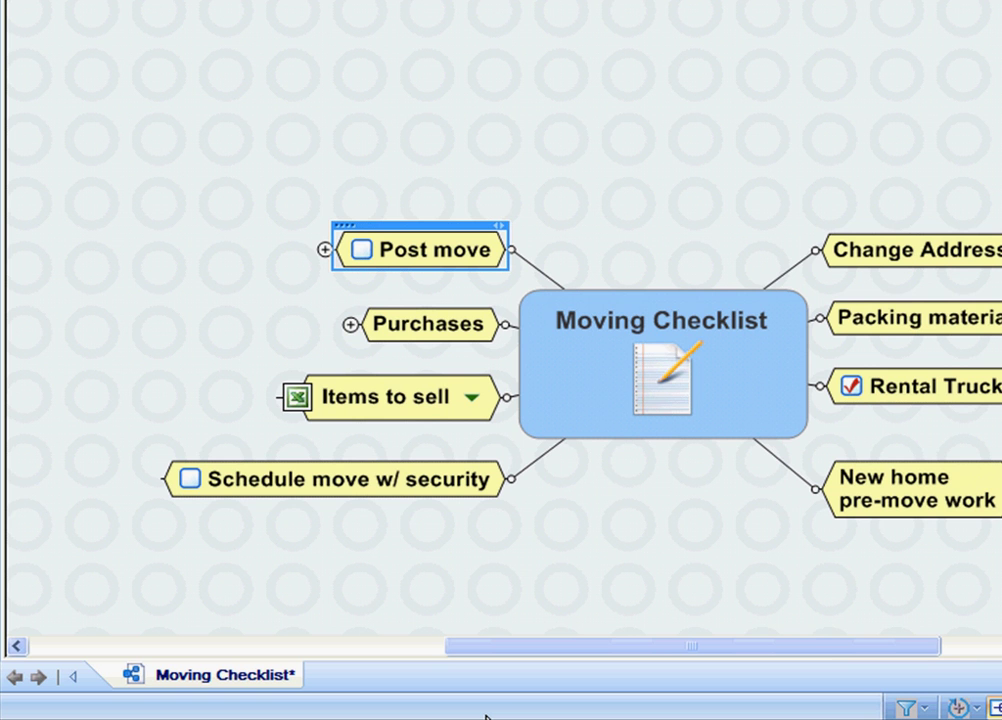
click(632, 548)
click(737, 428)
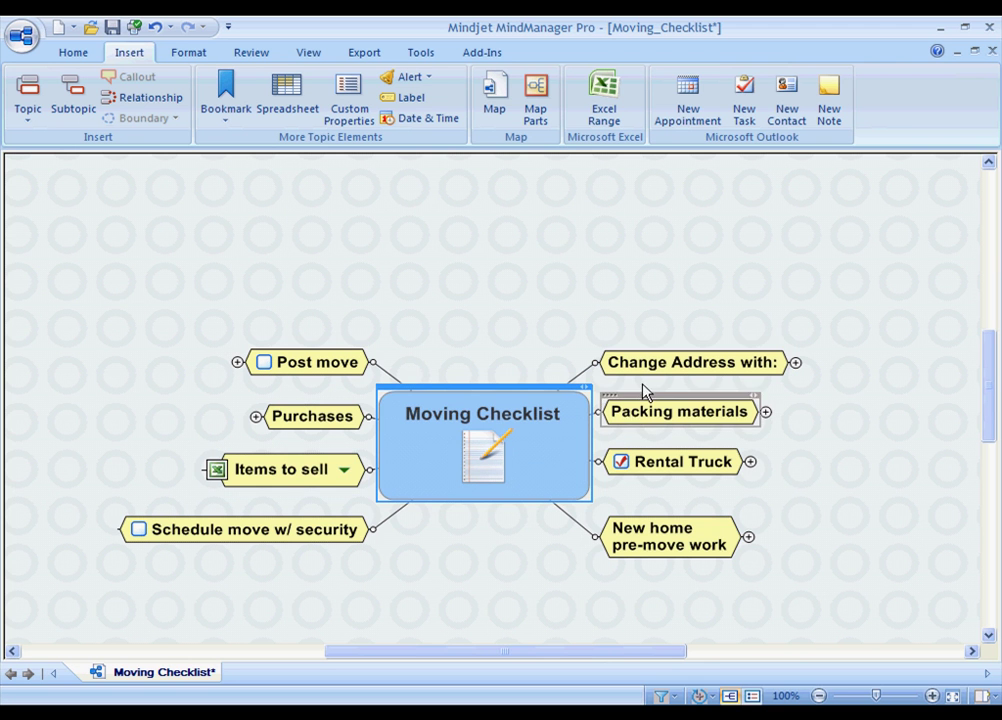
click(890, 259)
click(645, 413)
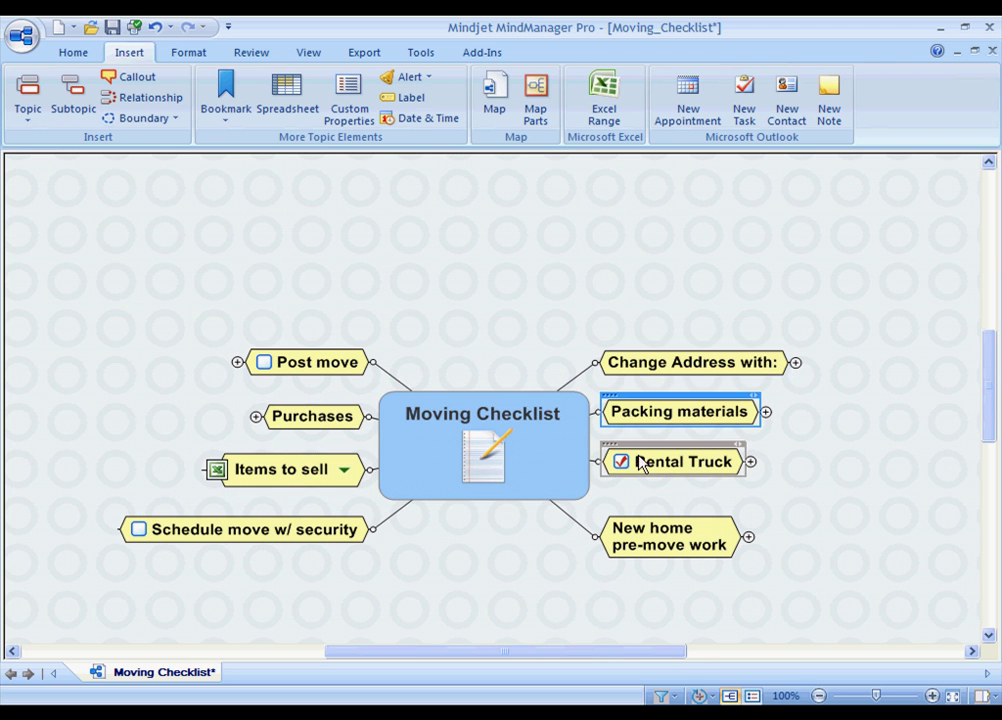
click(642, 463)
click(636, 540)
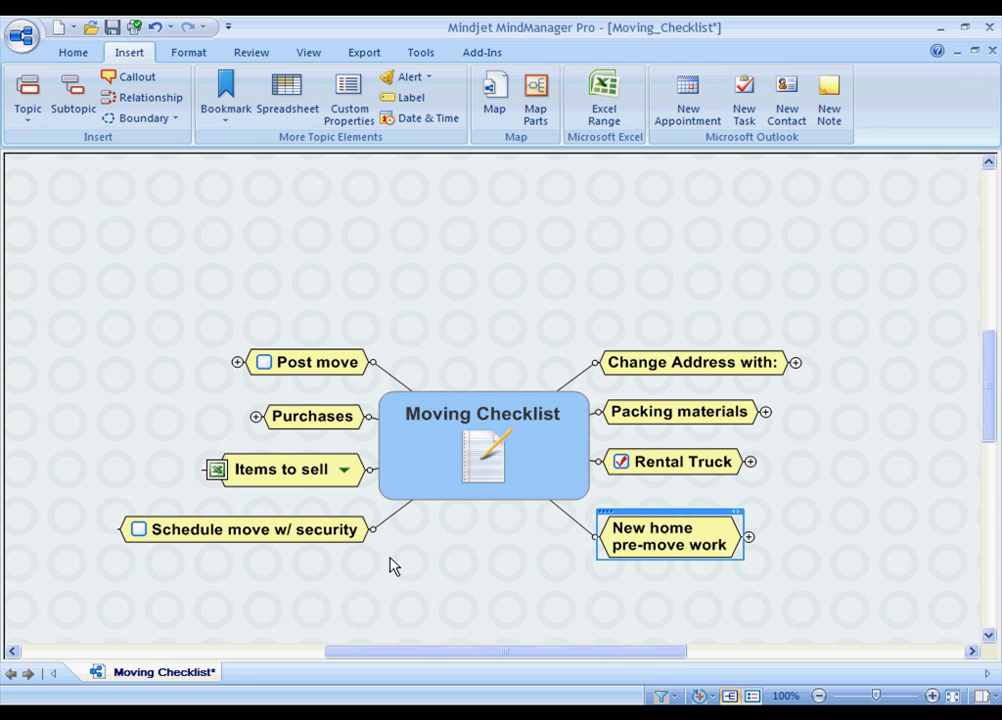
click(338, 532)
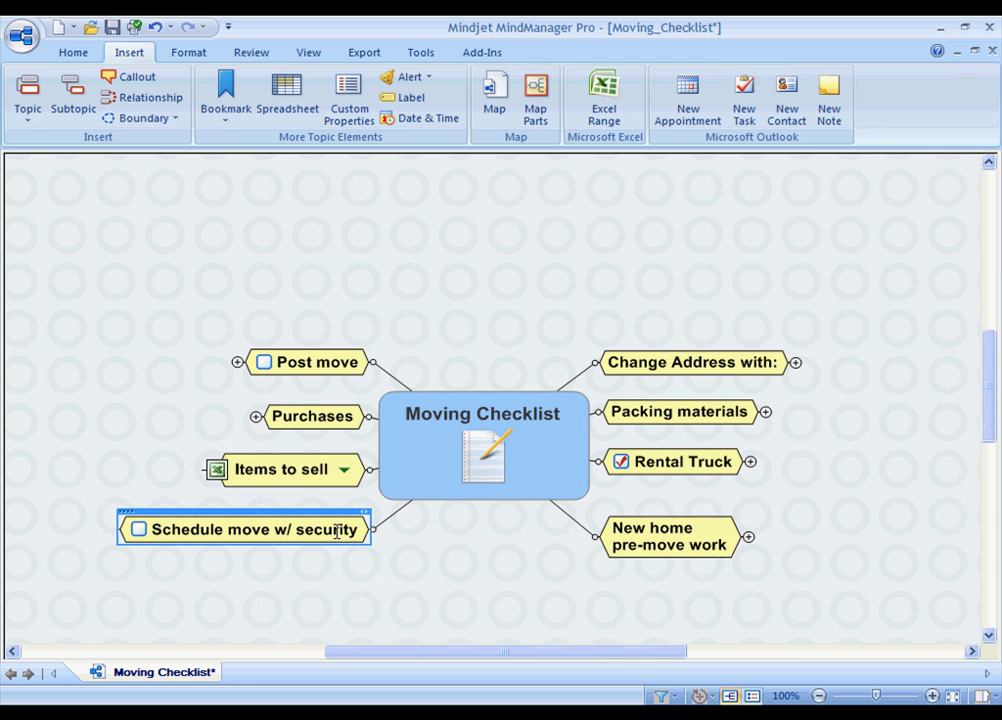
click(322, 370)
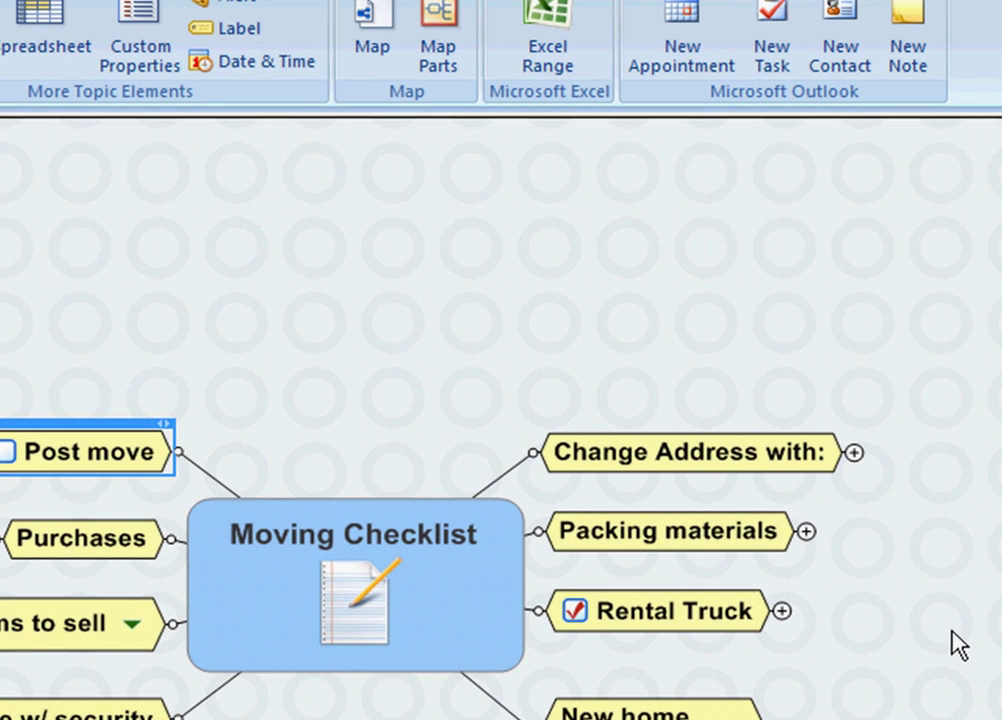
drag(957, 645, 652, 680)
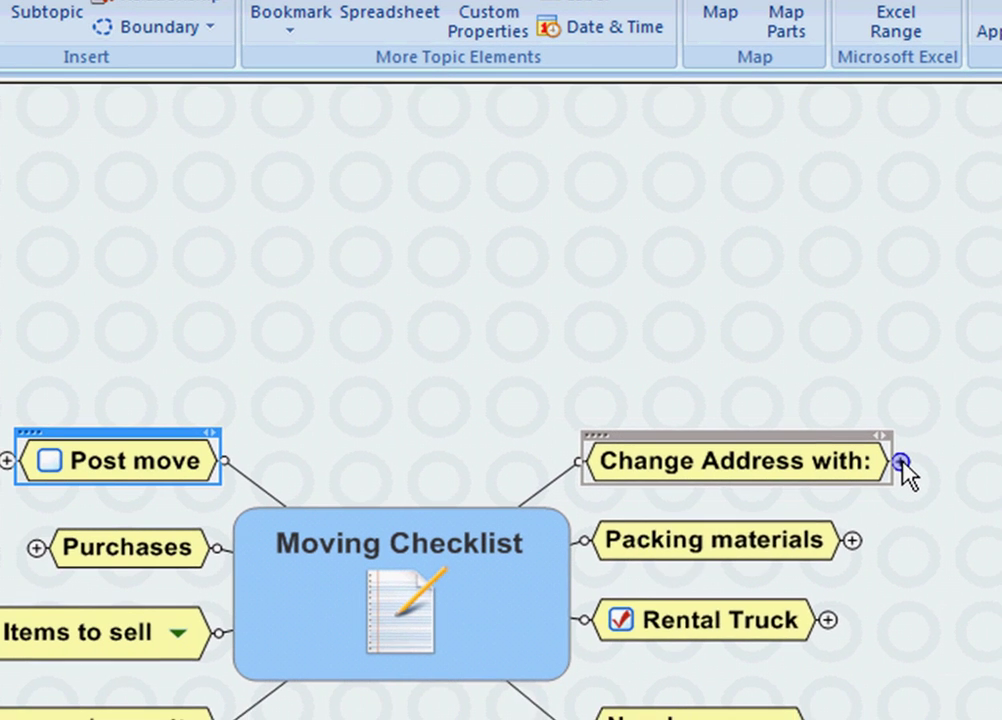
Step: Expand Change Address with: and review the Family / Friends subtopics, E-mail and Pre-printed cards
click(553, 497)
drag(866, 541, 736, 678)
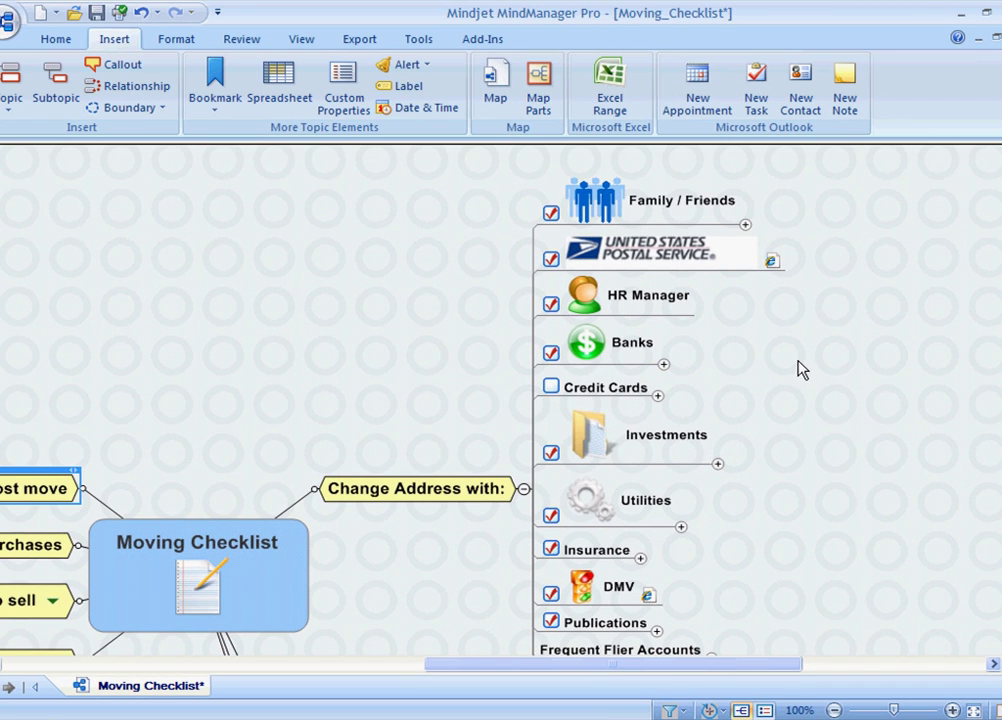
click(745, 225)
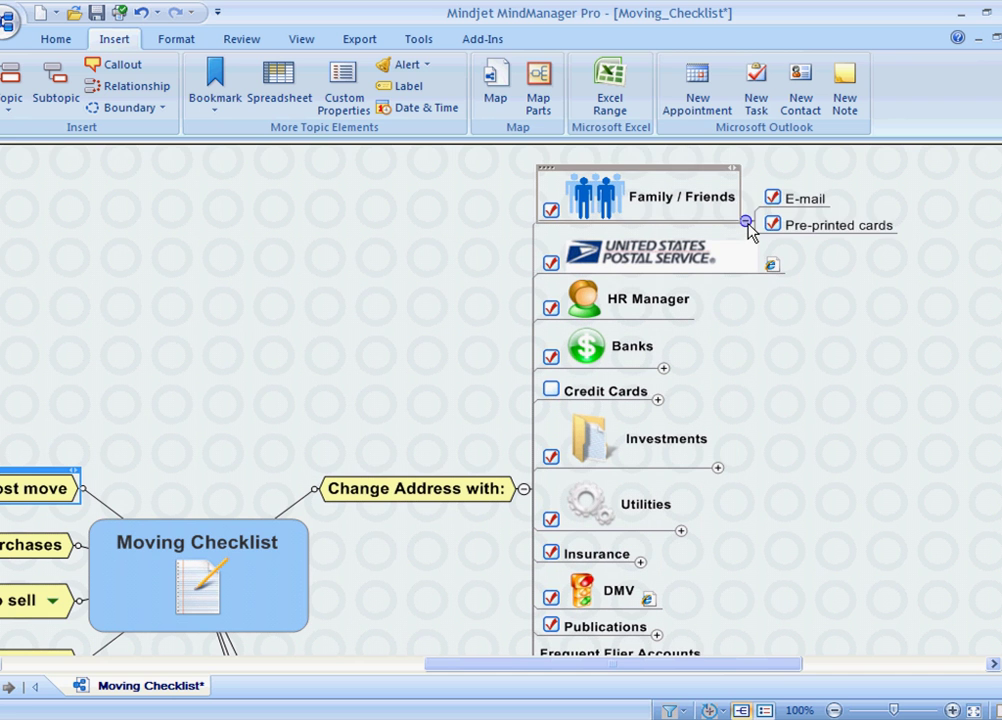
click(815, 203)
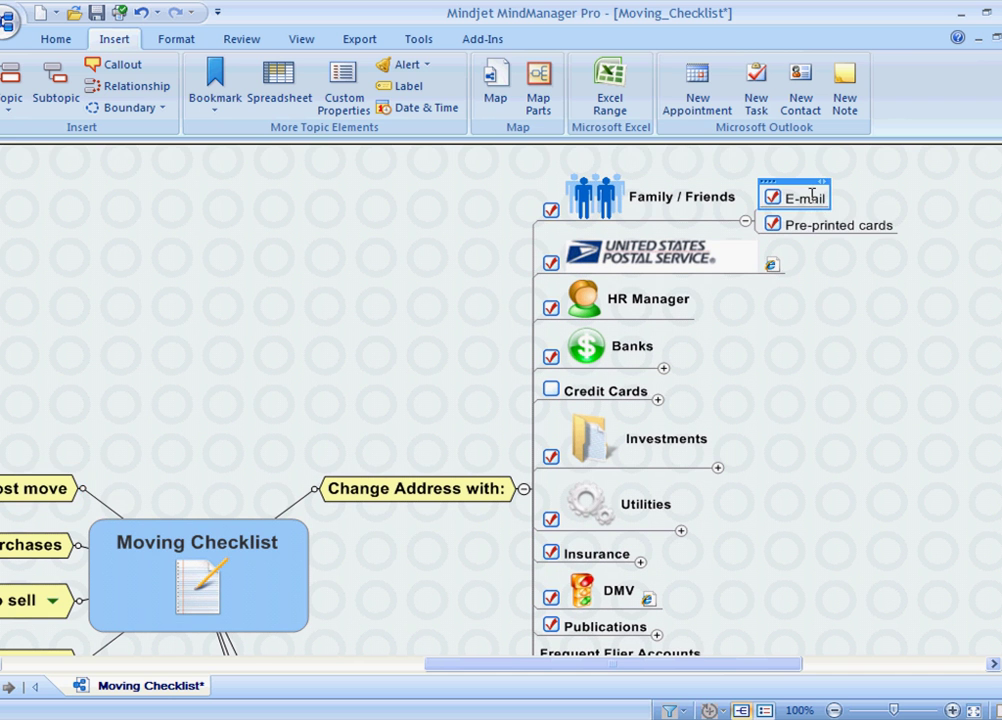
click(833, 227)
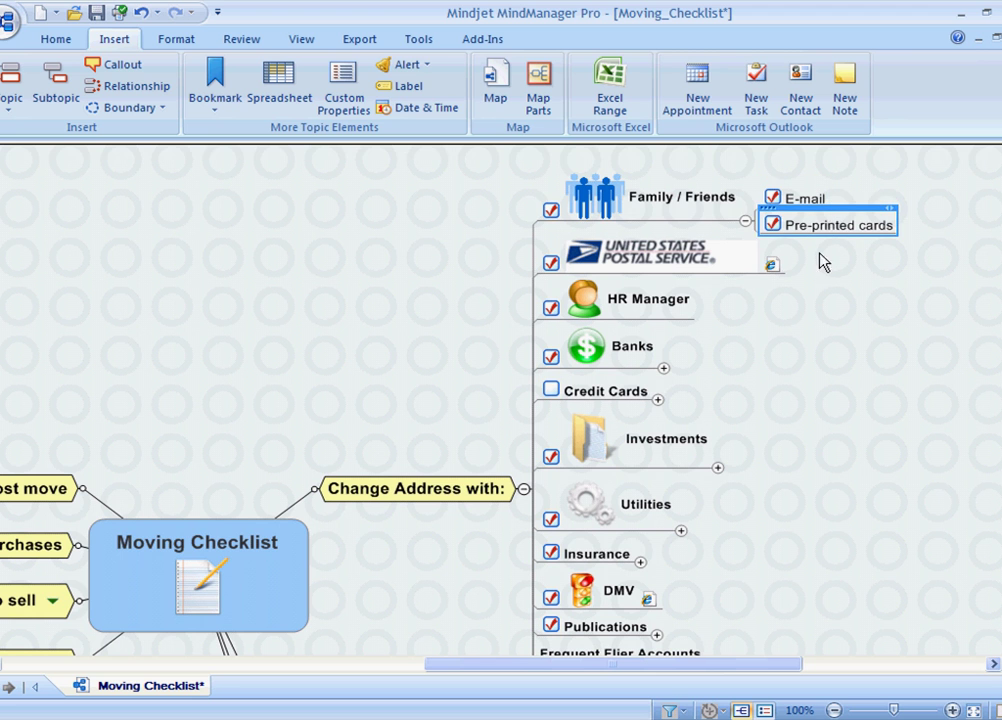
click(746, 222)
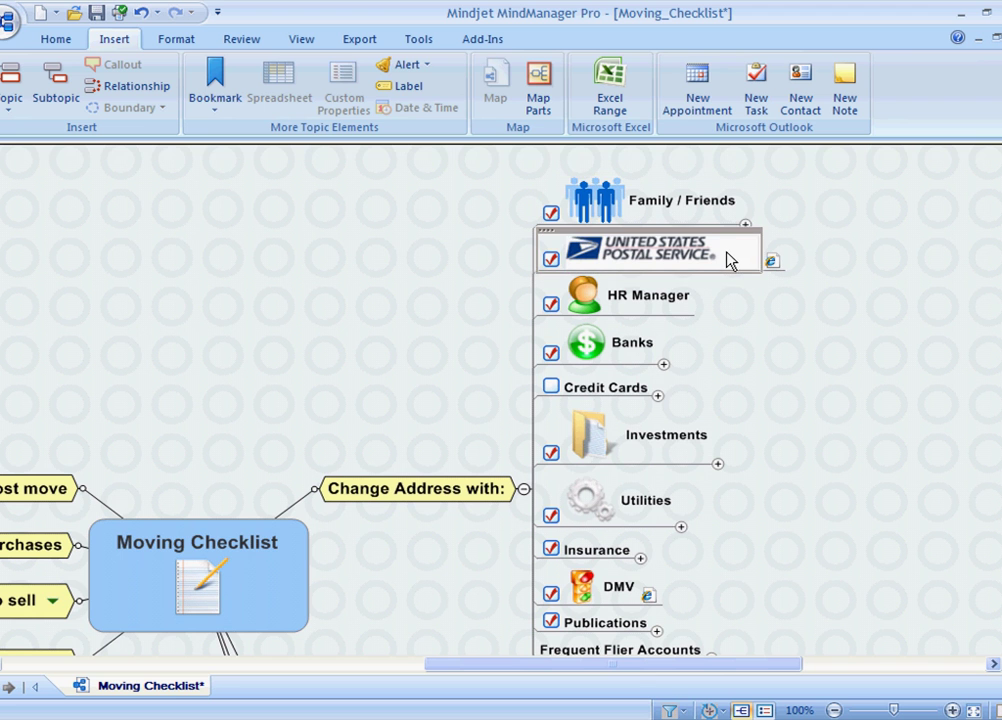
Step: Review United States Postal Service, HR Manager and Banks, then expand Credit Cards
click(728, 260)
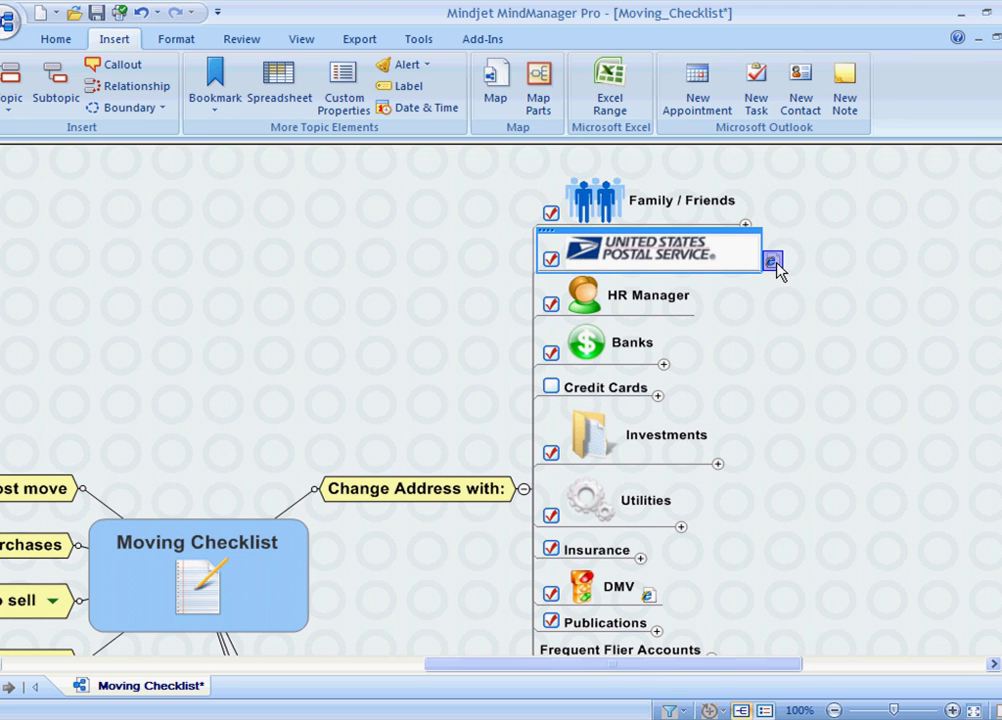
click(684, 313)
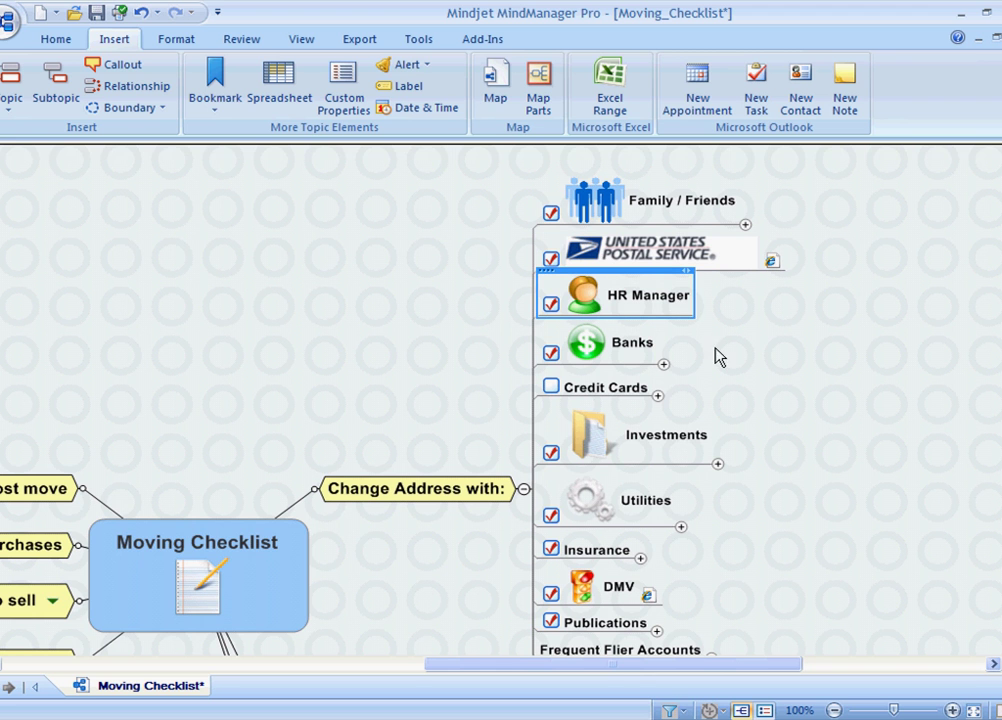
click(665, 366)
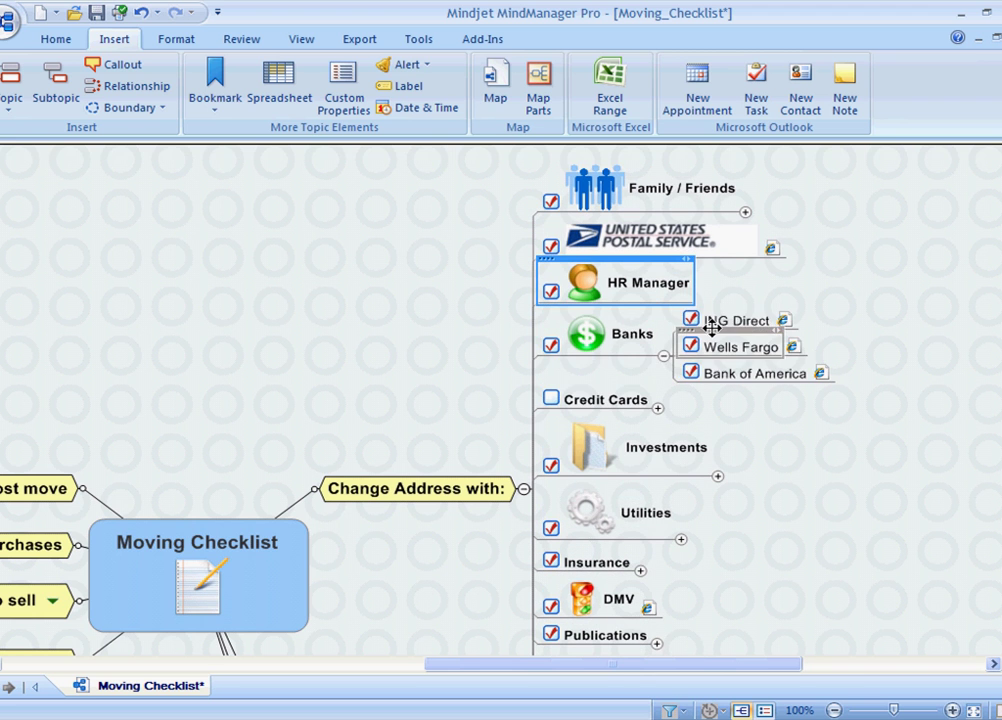
click(664, 358)
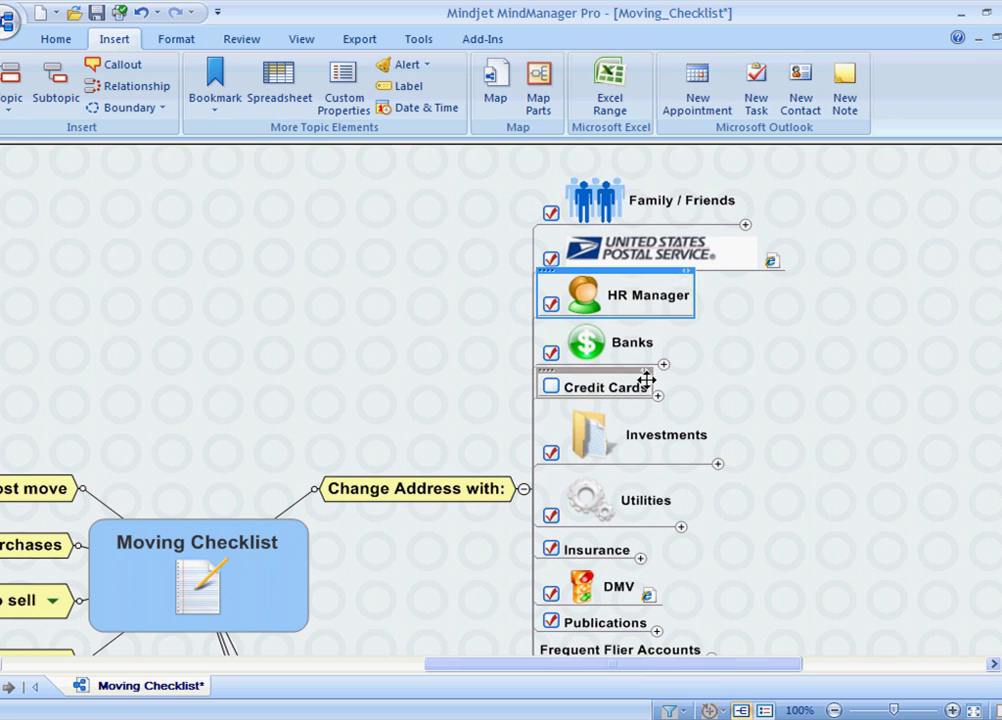
click(650, 392)
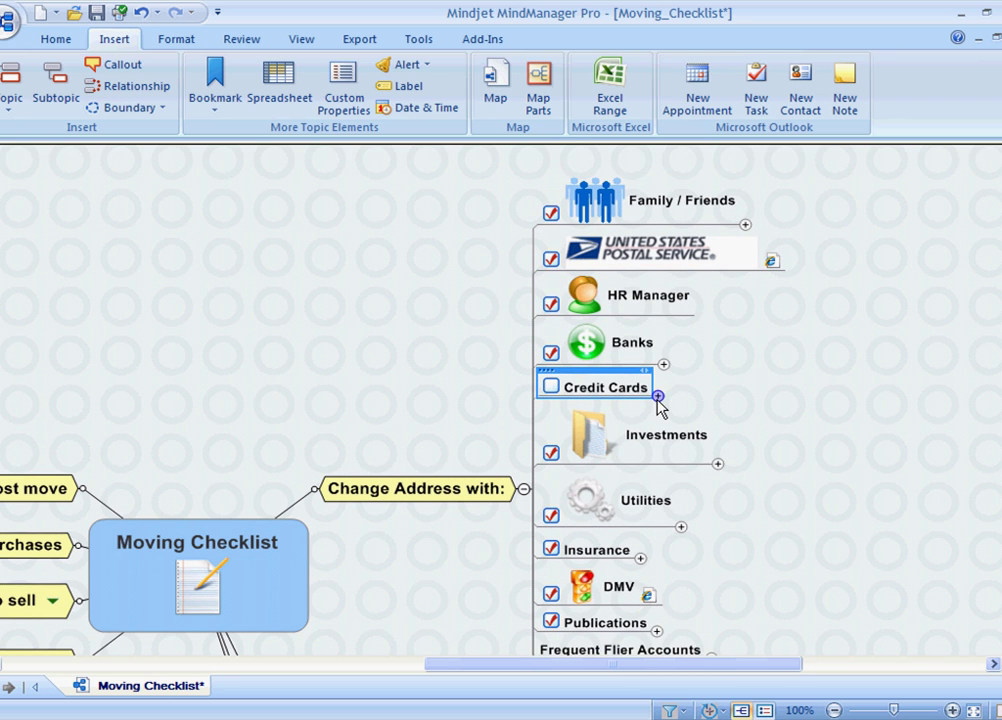
click(658, 396)
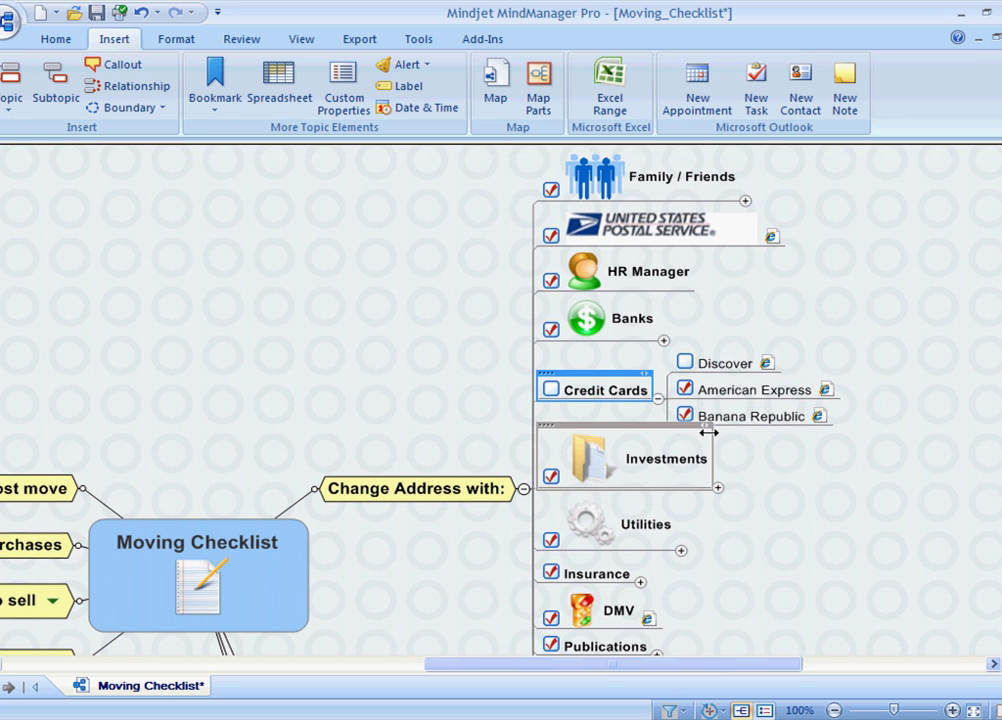
Step: Add a new topic 'Visa' below Discover under Credit Cards
click(712, 368)
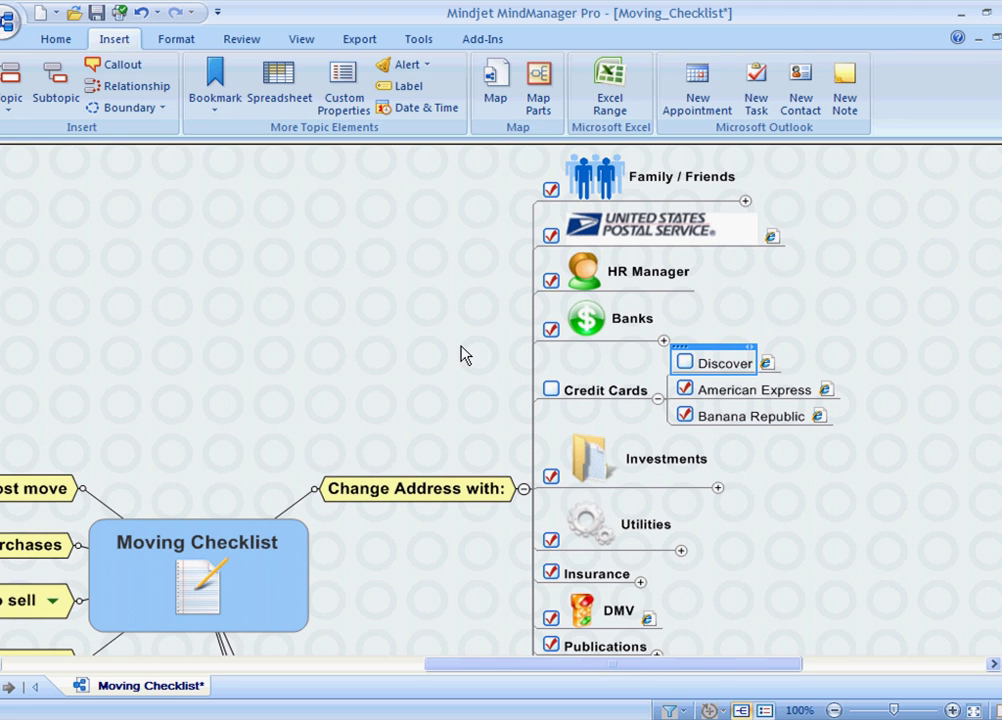
click(28, 90)
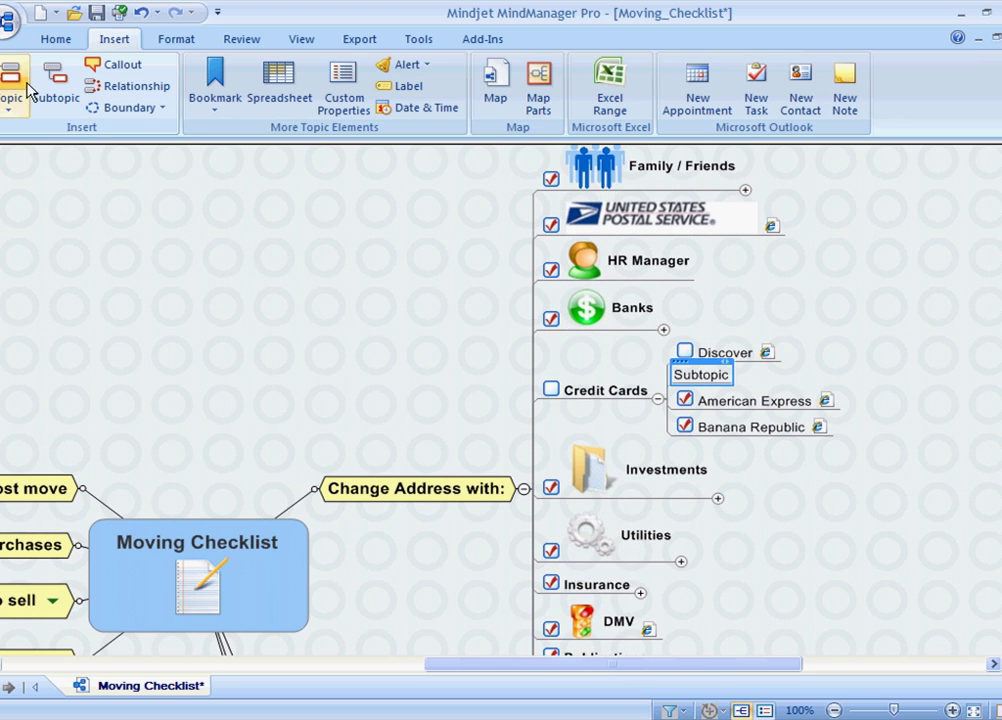
text(Visa)
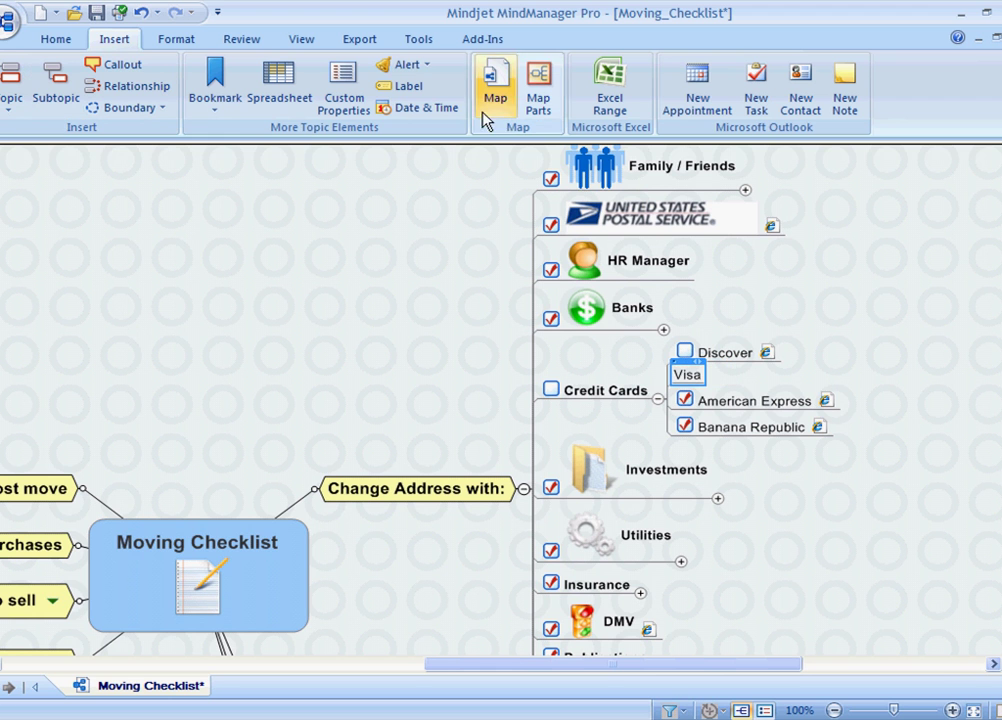
Step: Mark the Visa topic as a task at 0 % complete in Task Info
click(55, 39)
click(410, 100)
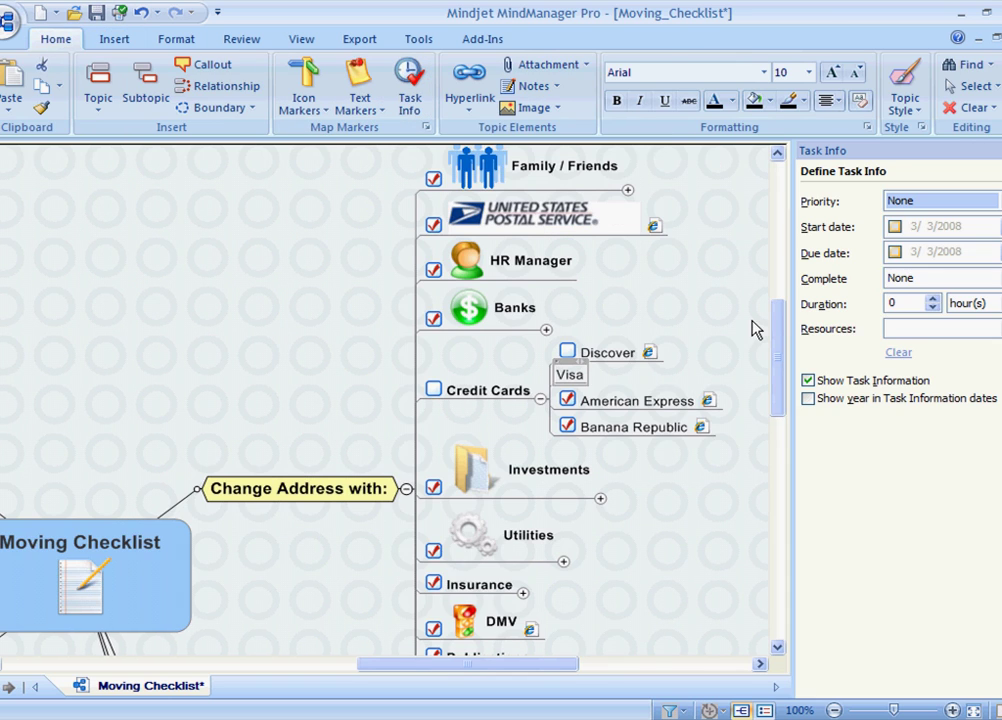
click(895, 285)
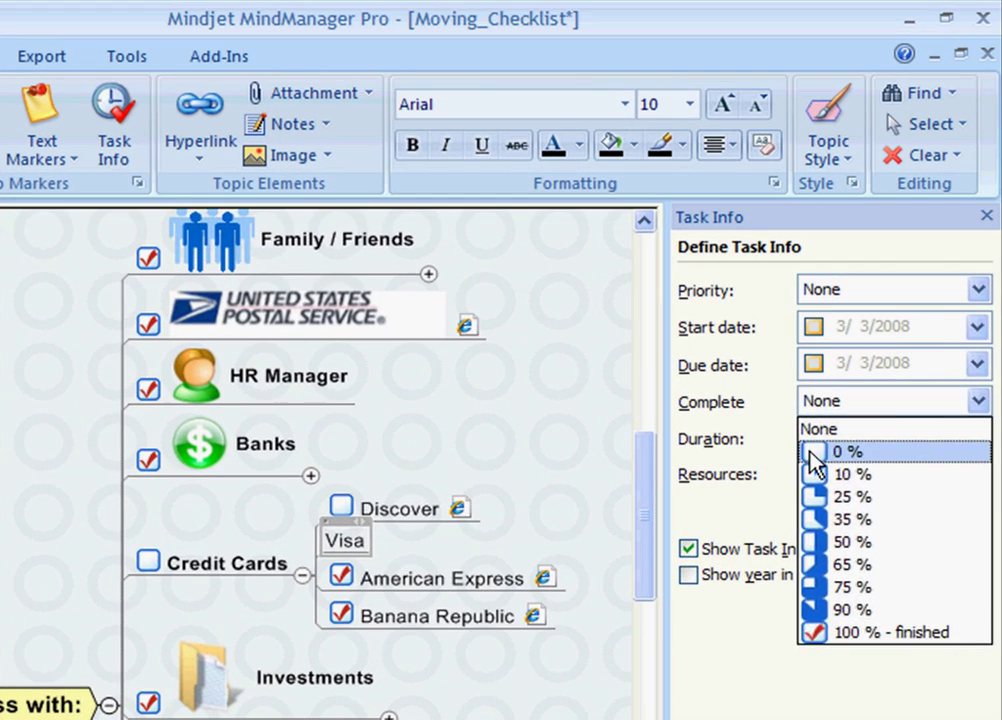
click(890, 313)
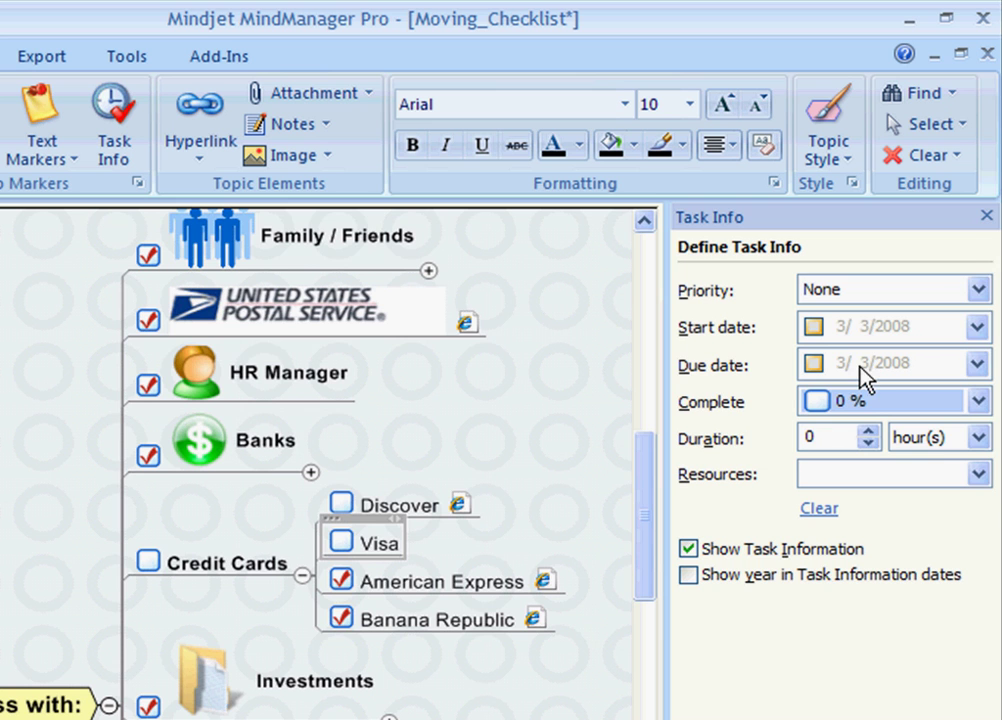
click(986, 216)
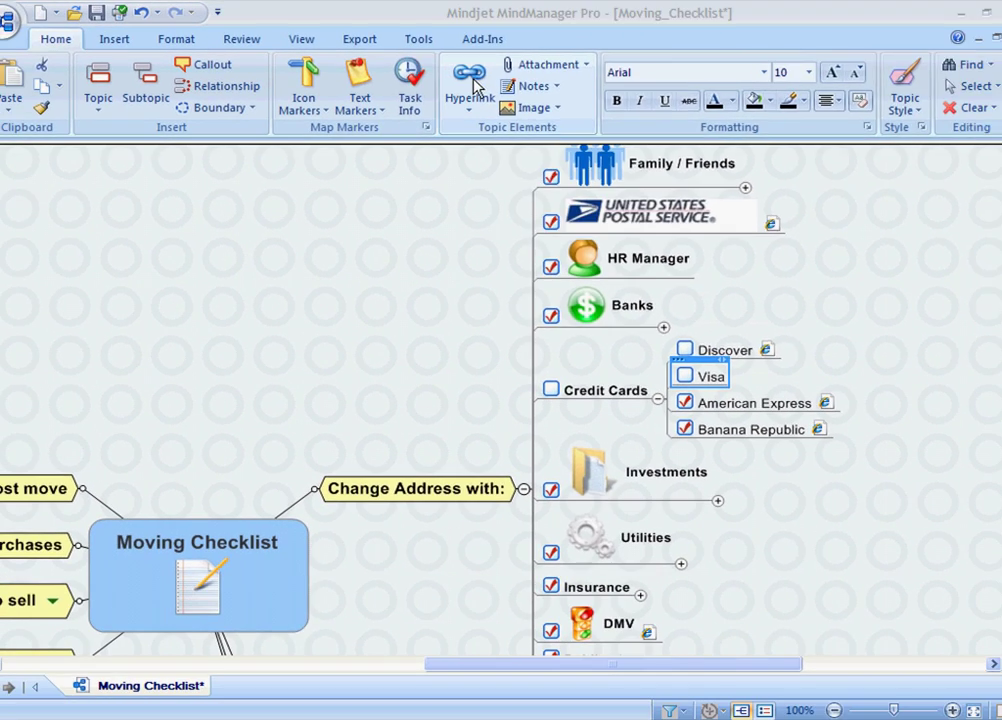
click(508, 100)
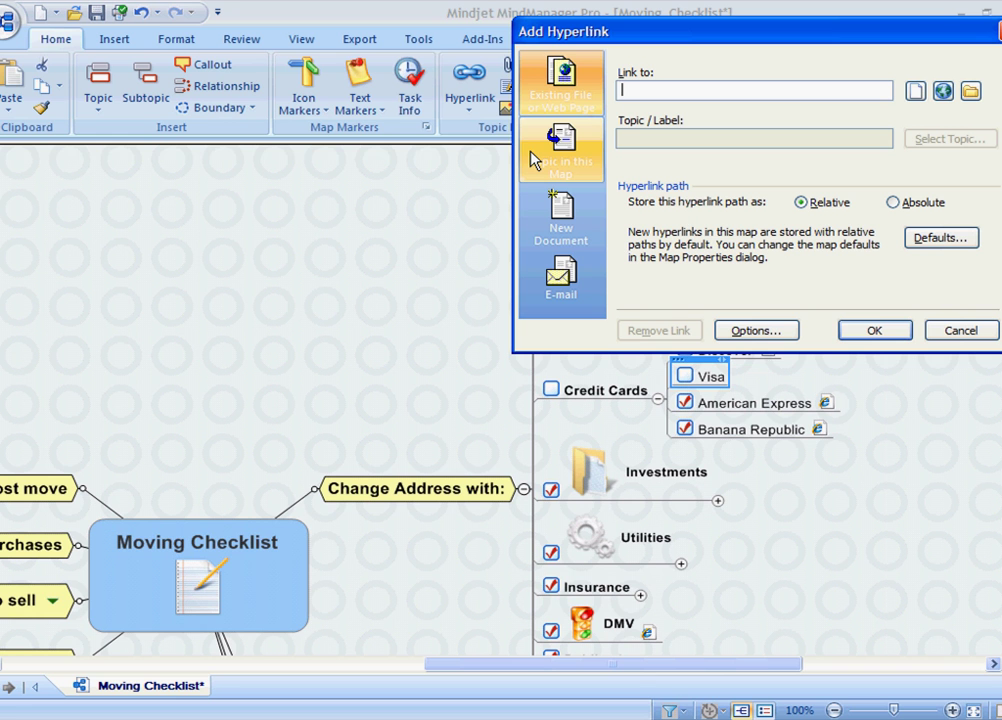
text(www.visa)
text(.co)
key(BackSpace)
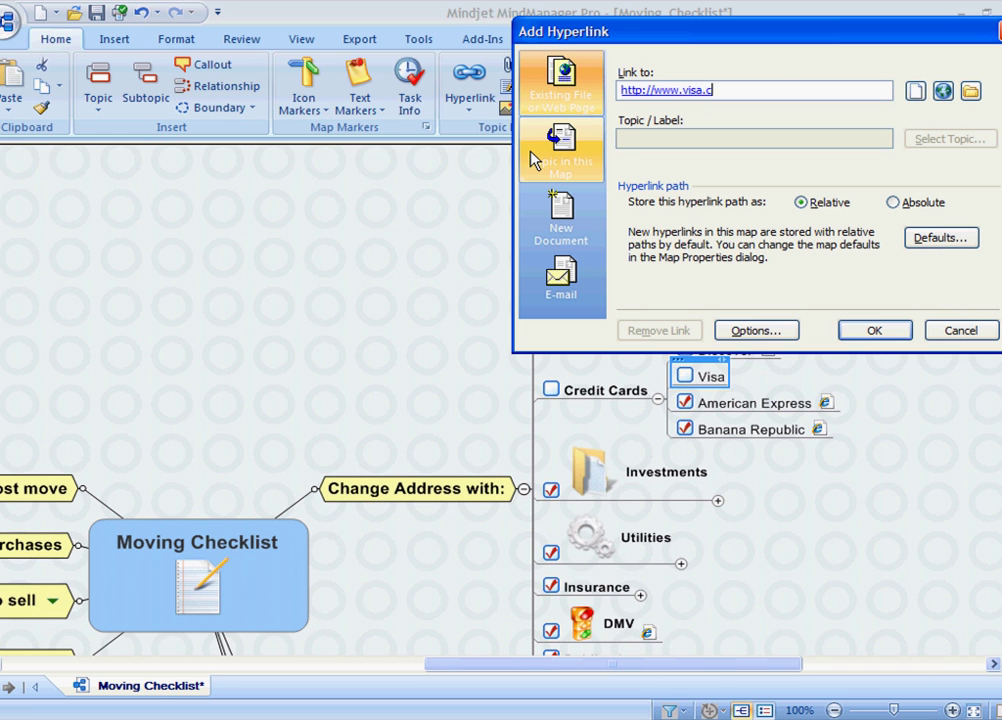
text(om)
key(Return)
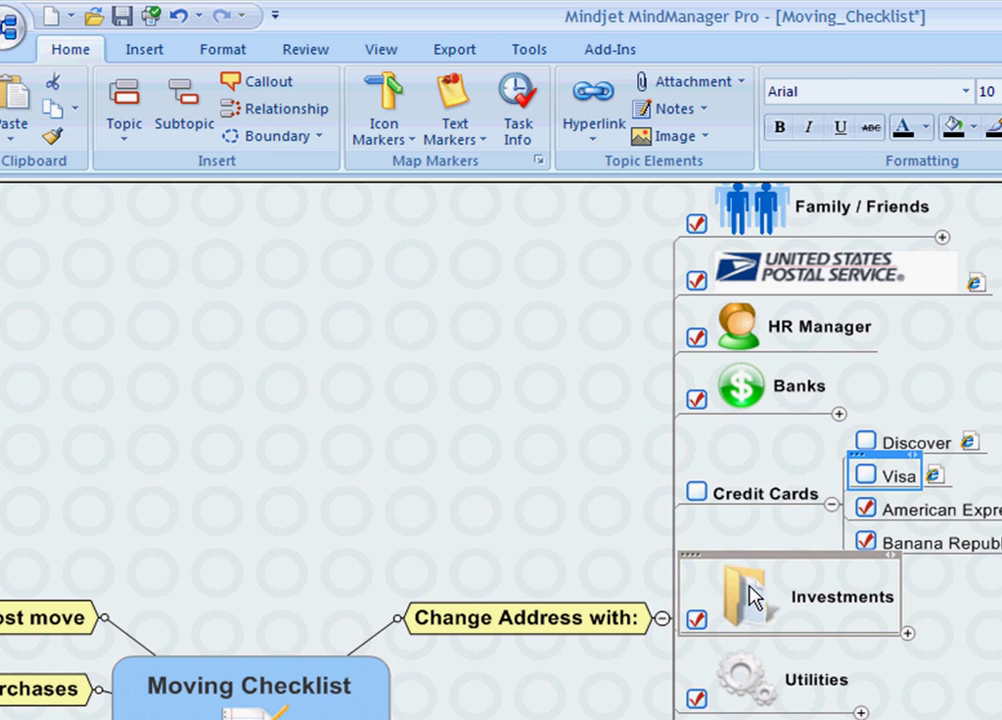
Step: Select Credit Cards and open the Aero Icons collection in the image library
click(743, 498)
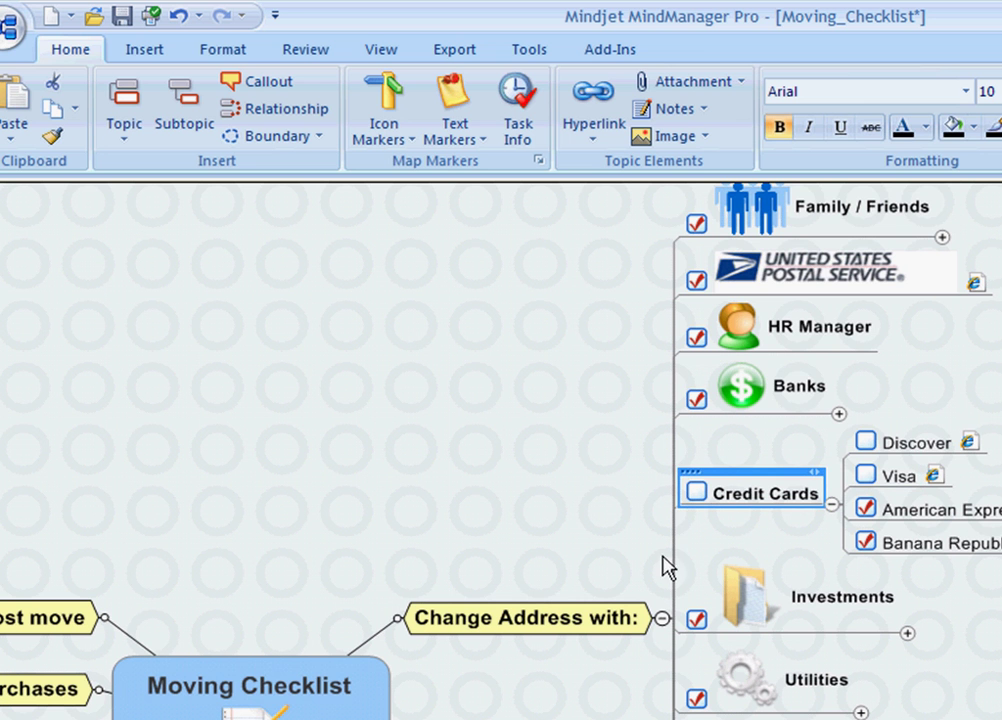
click(708, 136)
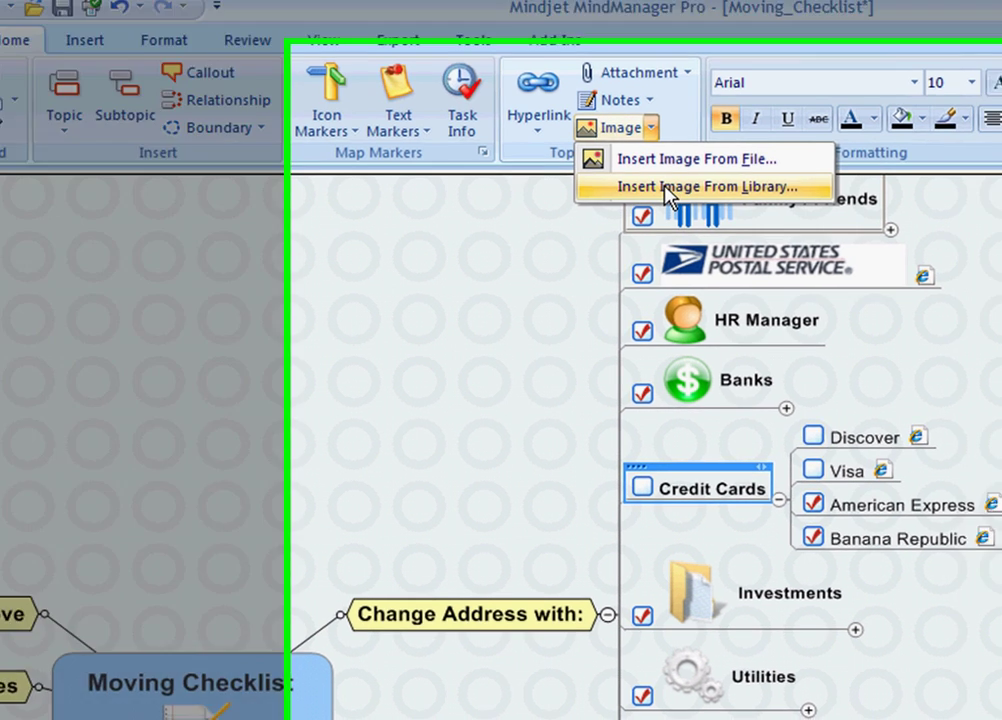
click(730, 195)
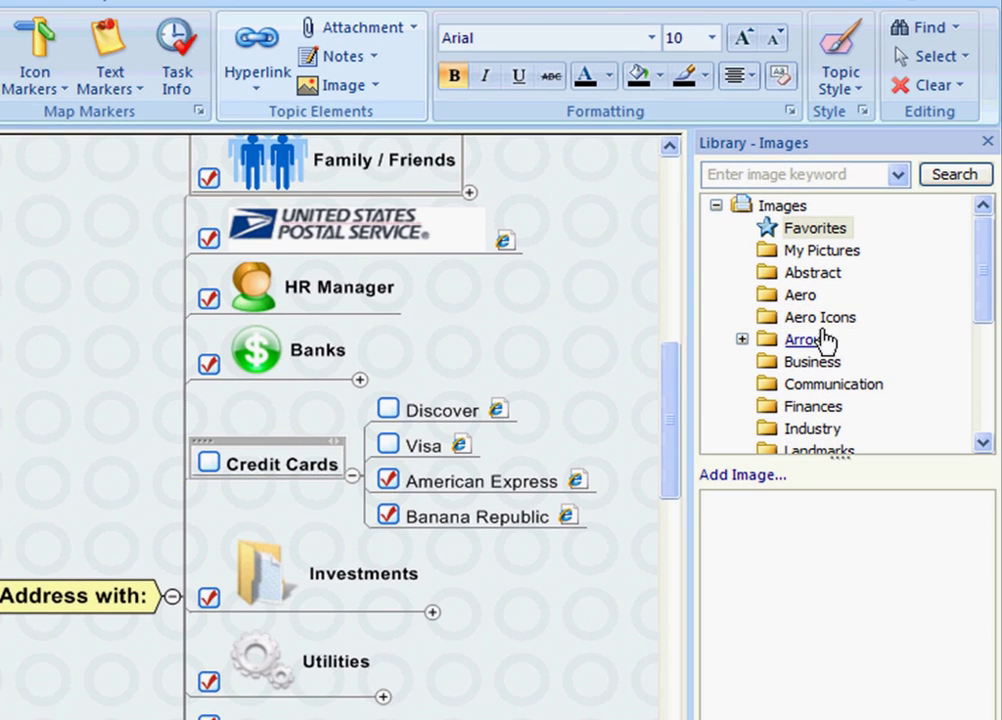
click(820, 318)
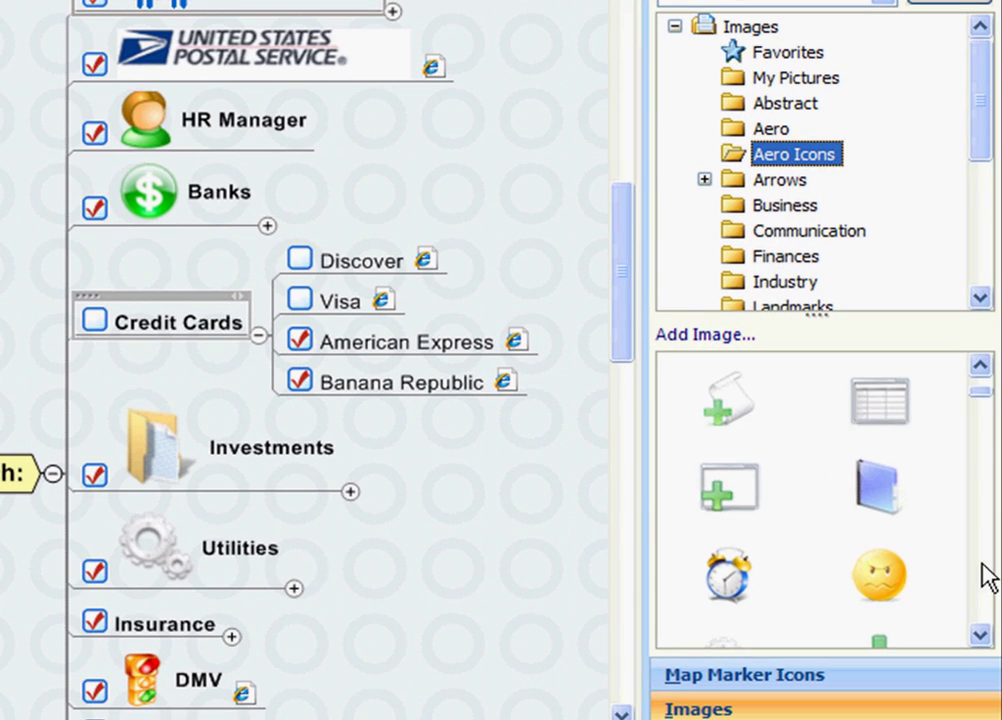
Step: Drag the credit-card image from Aero Icons onto Credit Cards and close the library
click(982, 562)
click(982, 562)
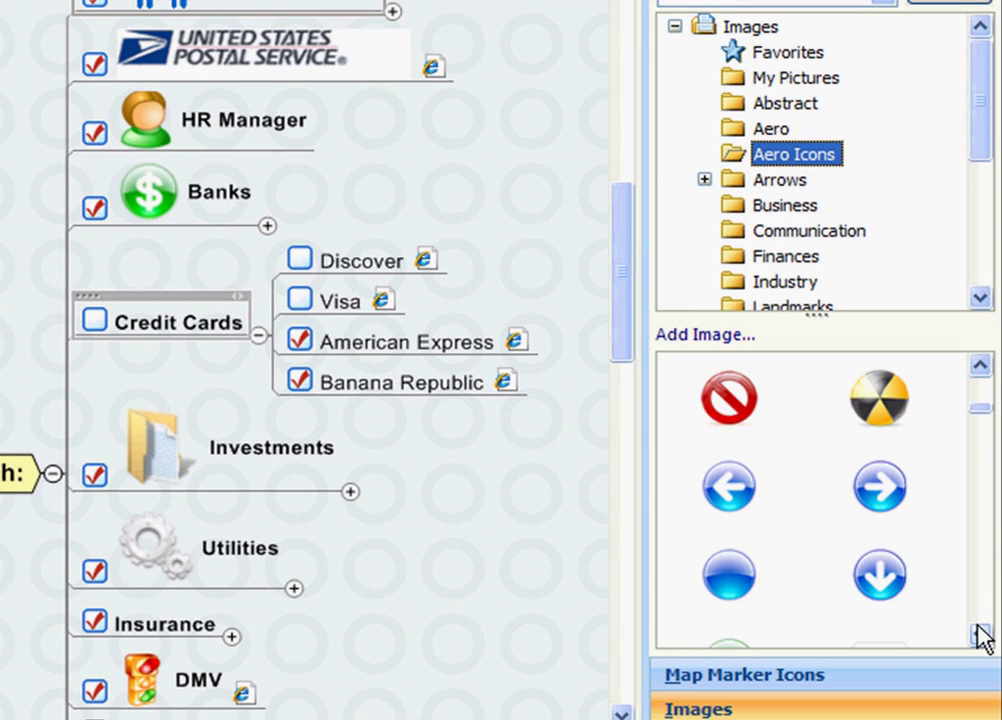
click(982, 634)
click(982, 634)
click(982, 634)
click(982, 634)
click(982, 634)
click(982, 634)
click(982, 634)
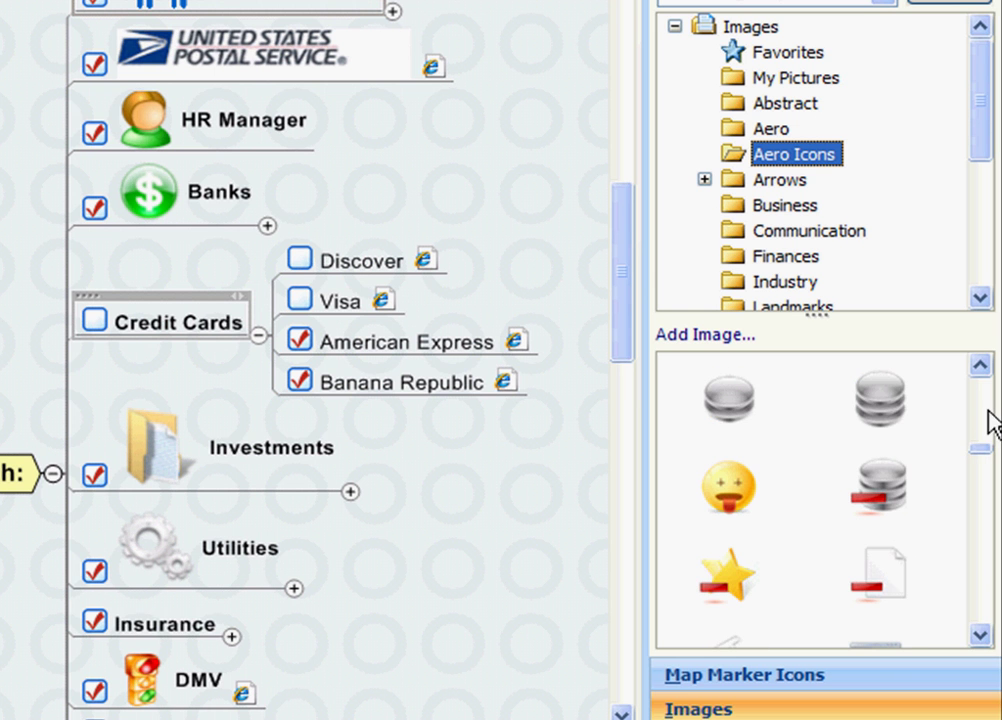
click(981, 366)
click(981, 366)
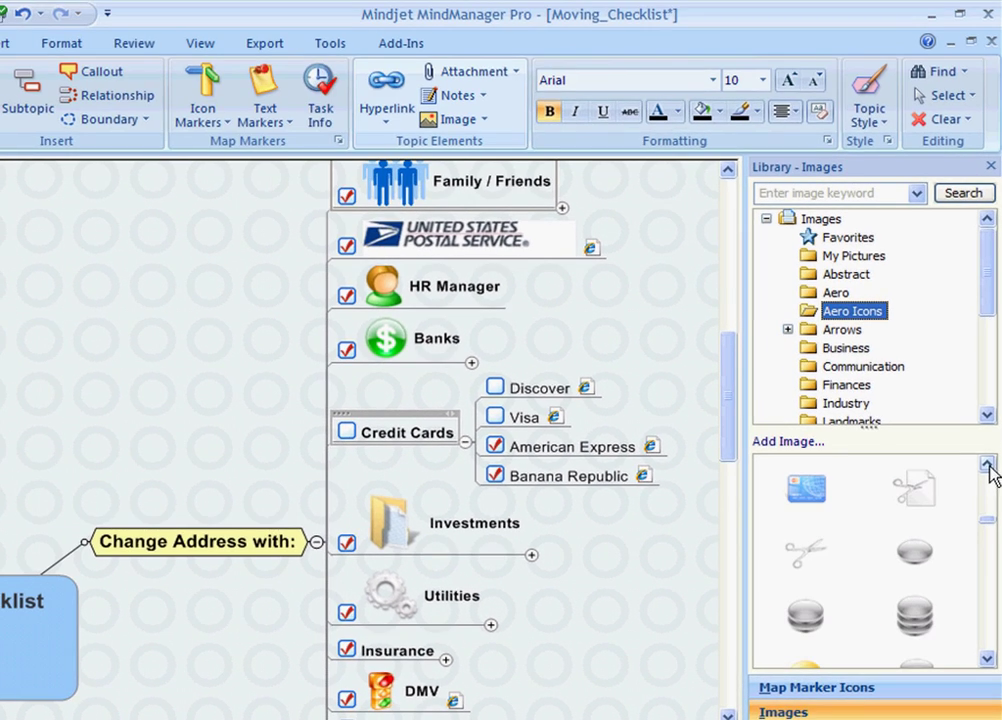
drag(806, 488, 136, 432)
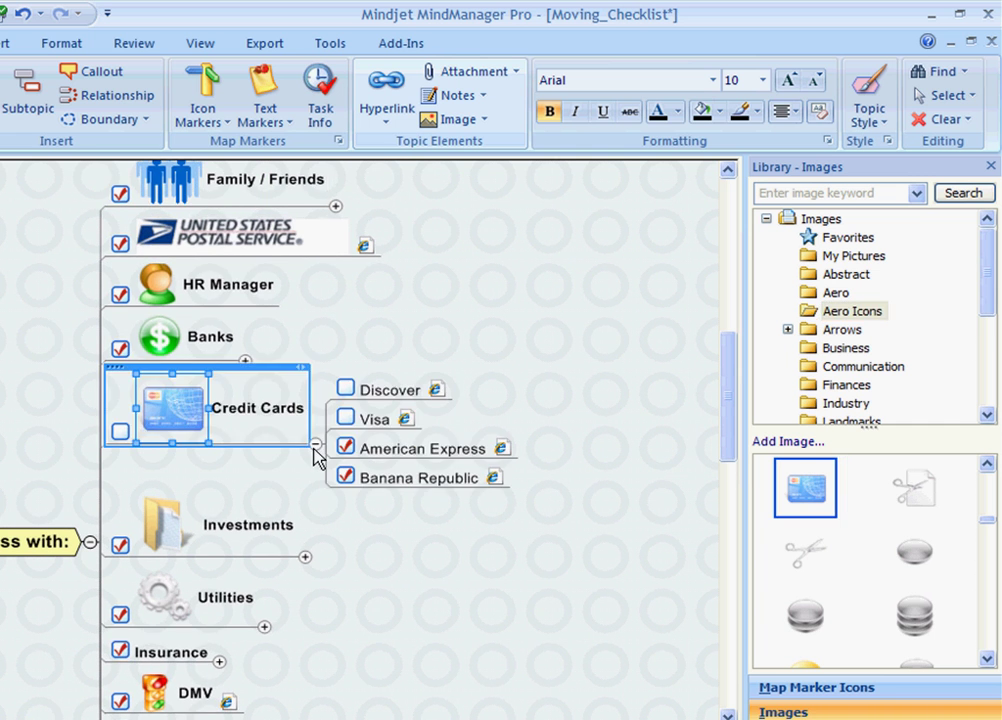
click(570, 366)
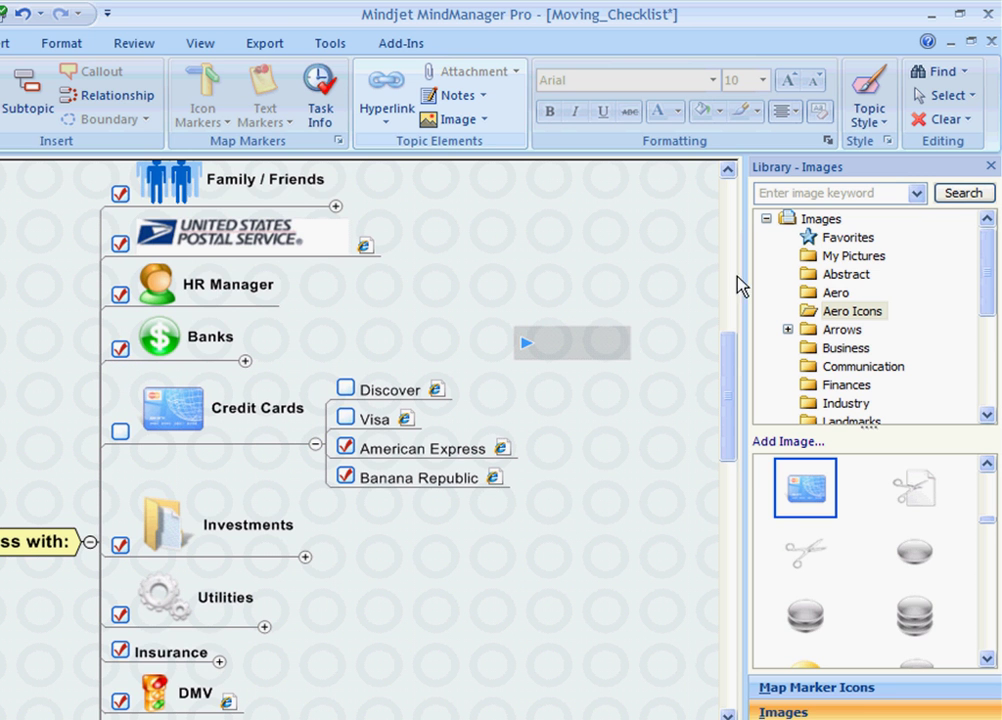
click(991, 166)
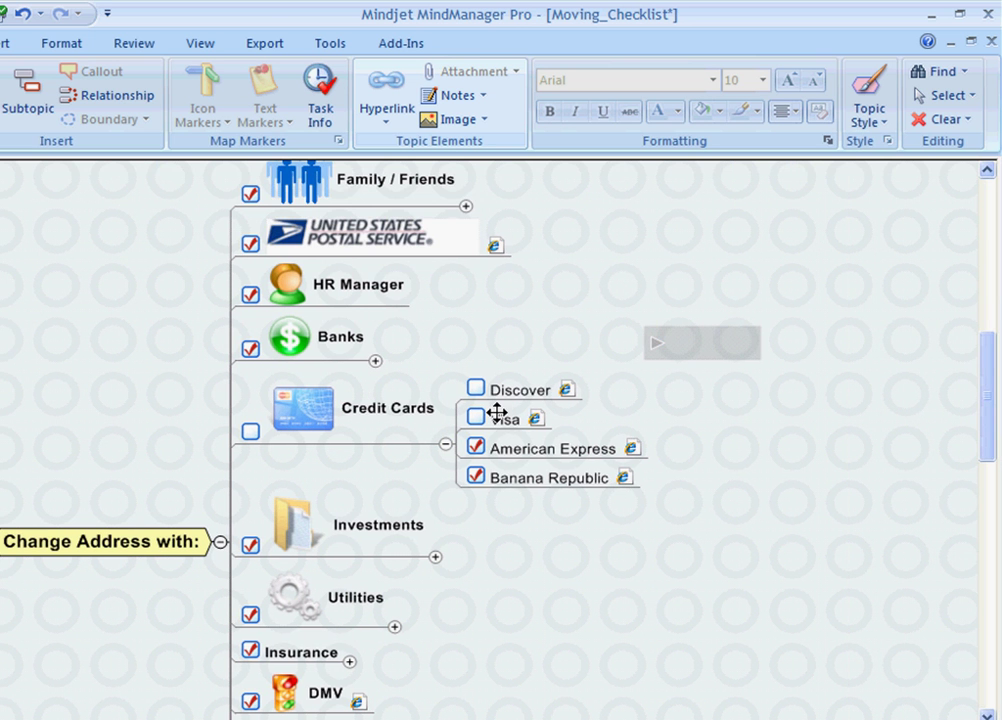
Step: Fold up Credit Cards and briefly show then hide the Investments accounts
click(446, 443)
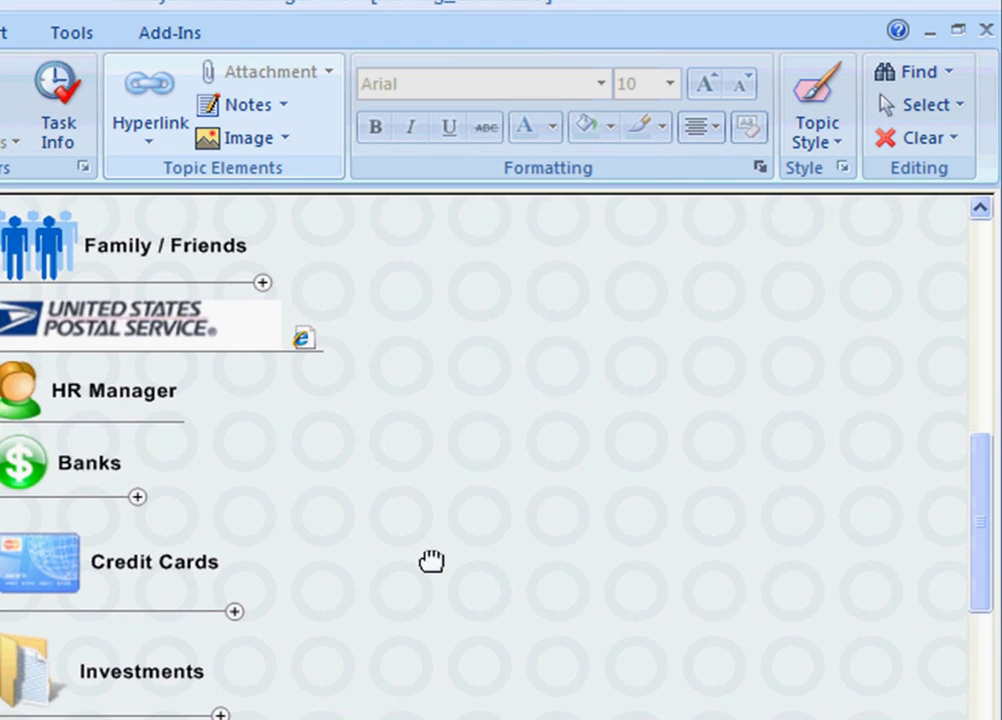
drag(428, 566, 654, 357)
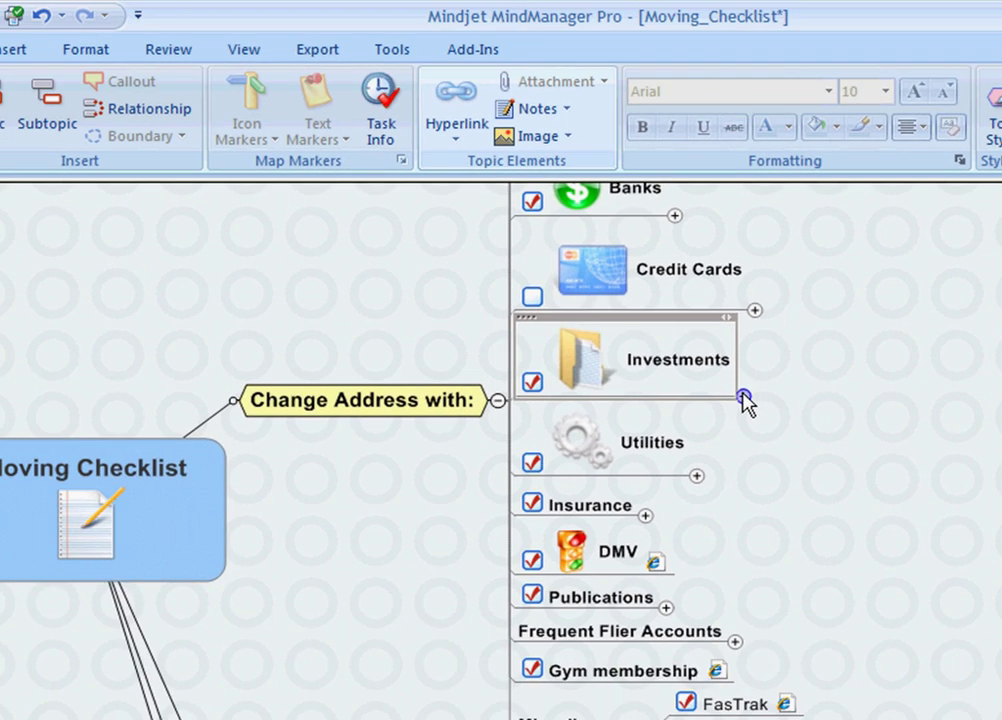
click(500, 446)
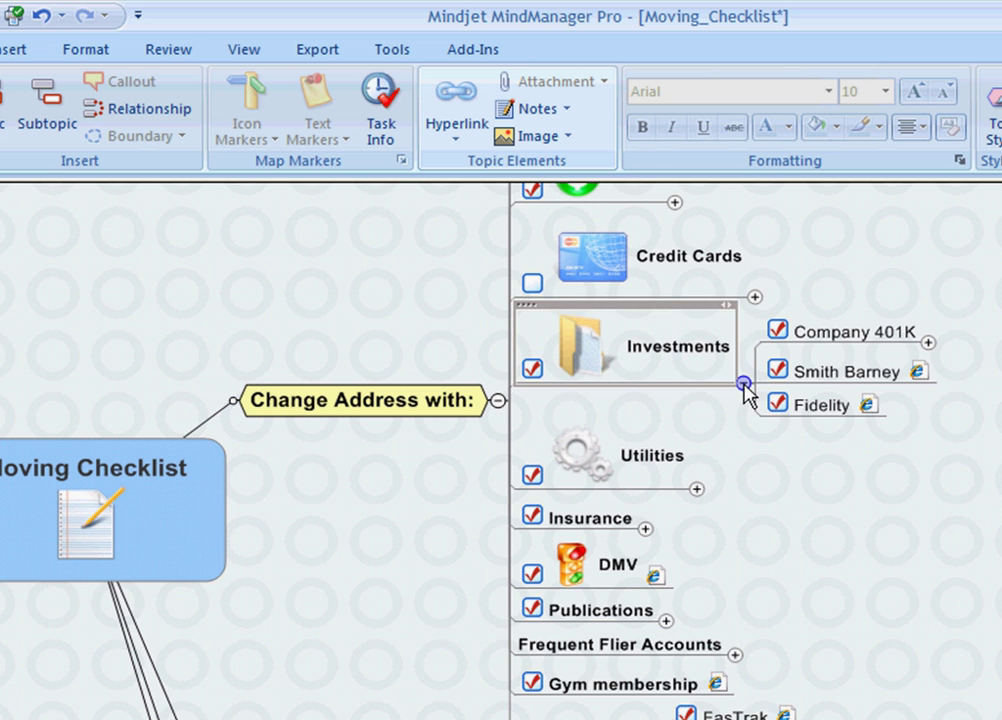
click(743, 384)
Step: Review the Utilities and PG&E subtopics, then collapse the whole Change Address with: branch
click(699, 476)
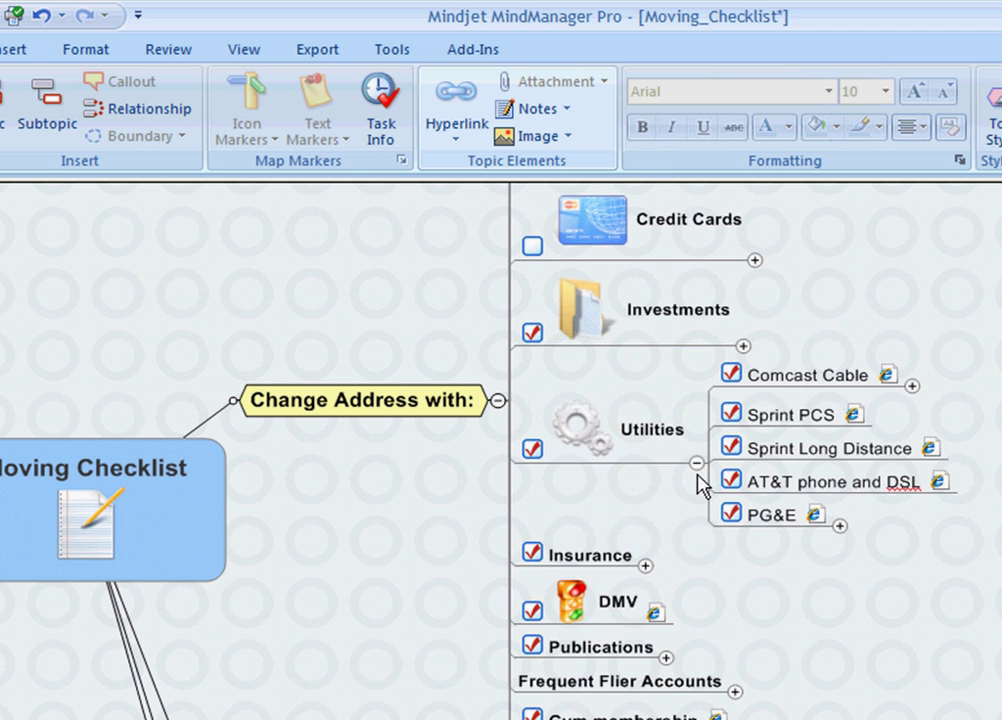
click(840, 526)
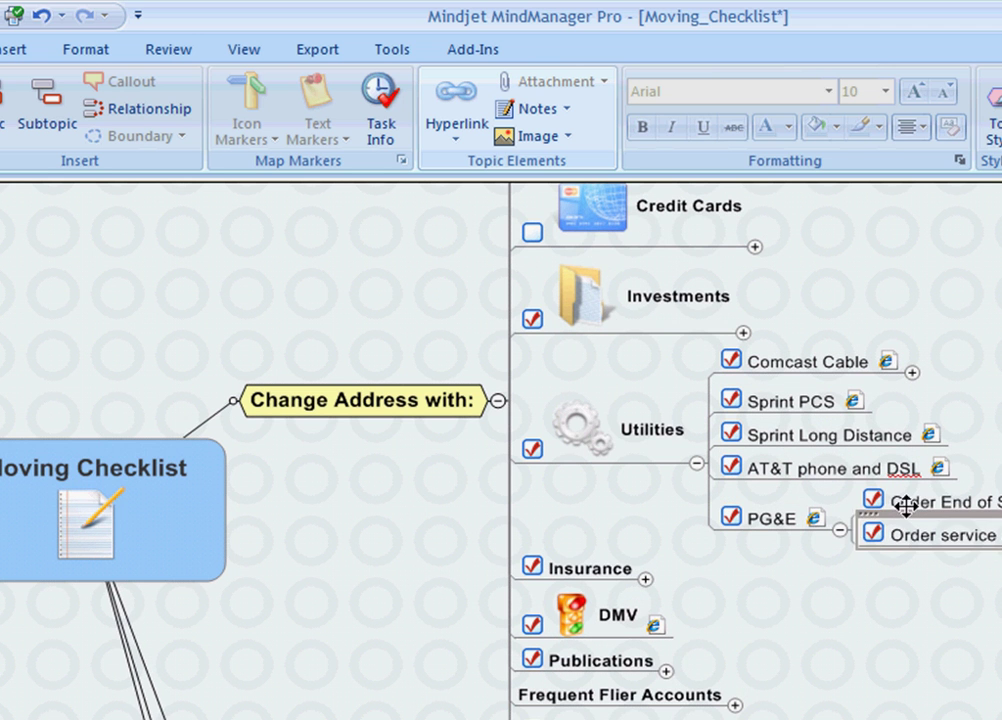
click(910, 506)
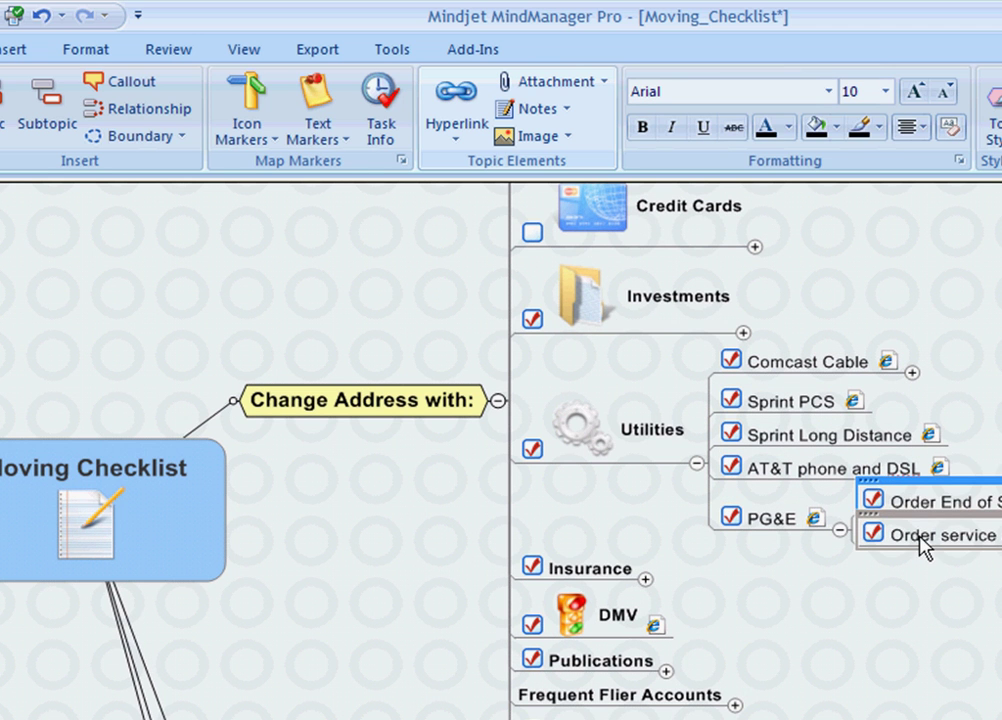
click(920, 538)
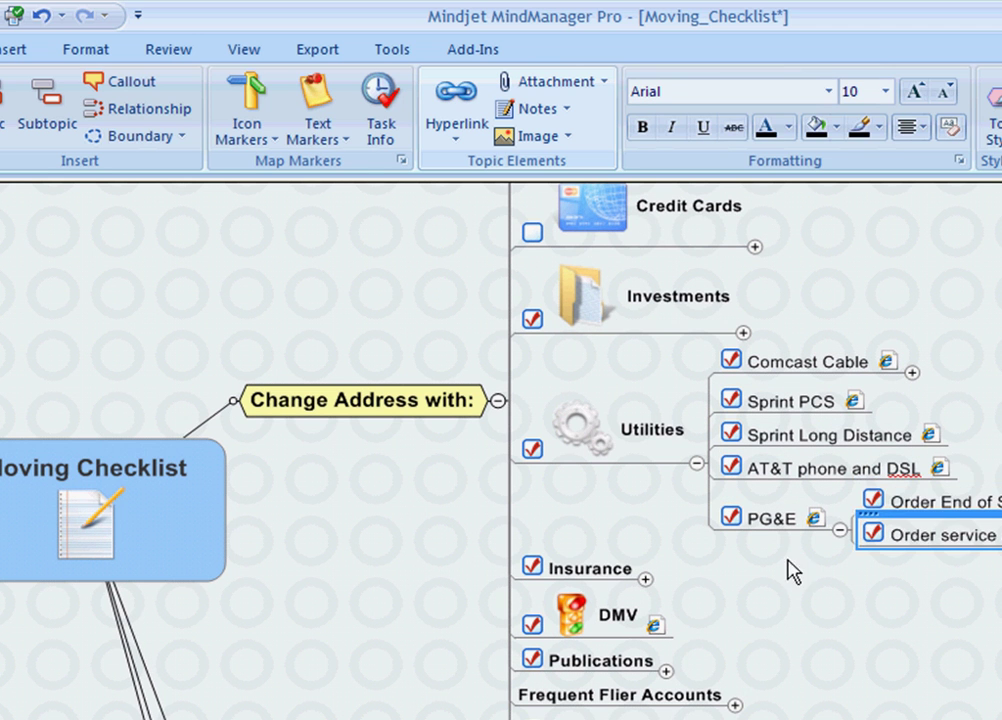
click(697, 465)
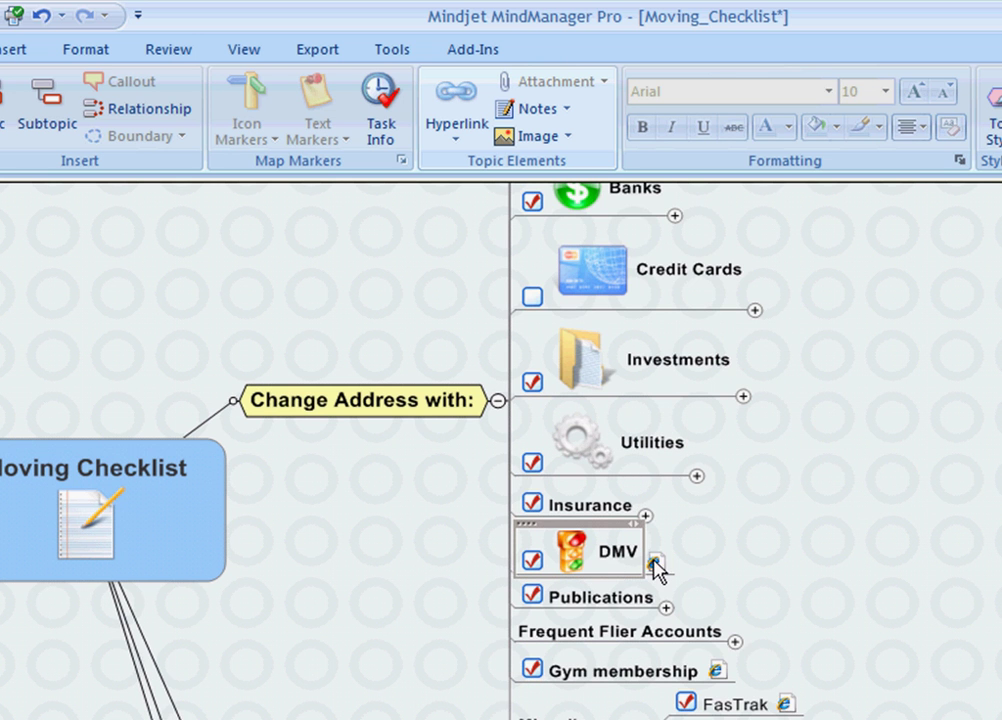
mouse_move(655, 562)
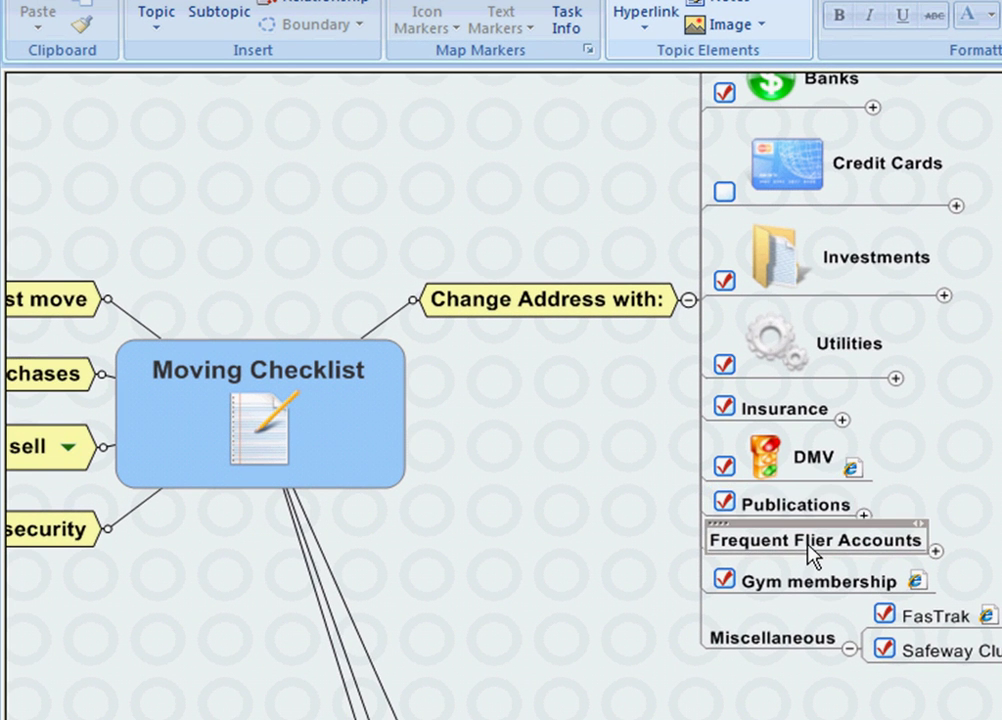
click(813, 638)
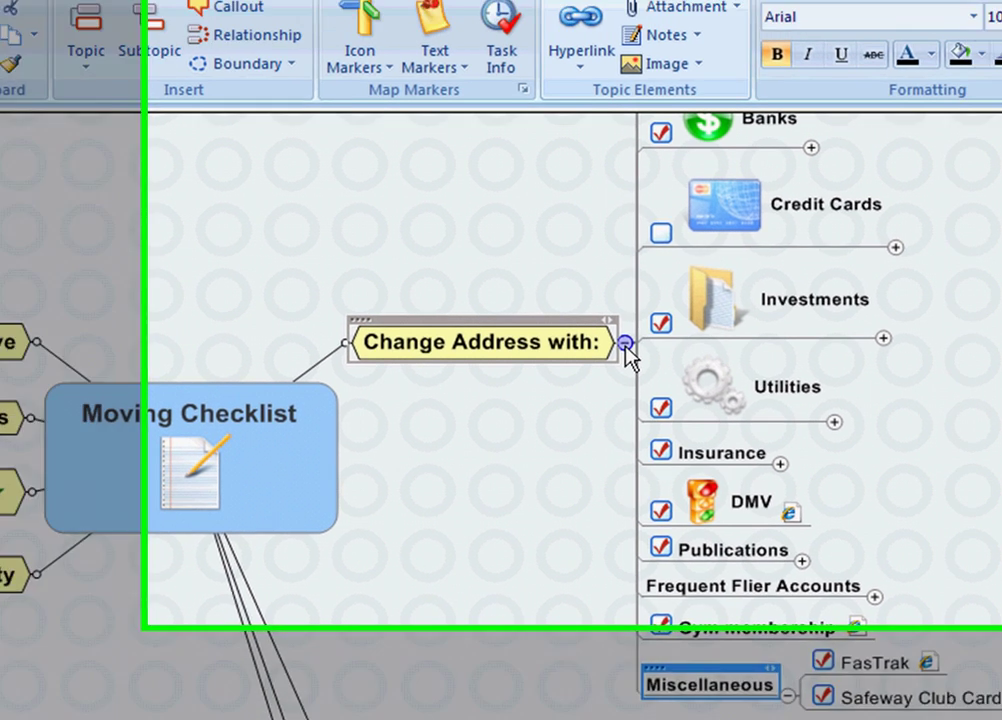
click(689, 301)
drag(485, 572, 729, 568)
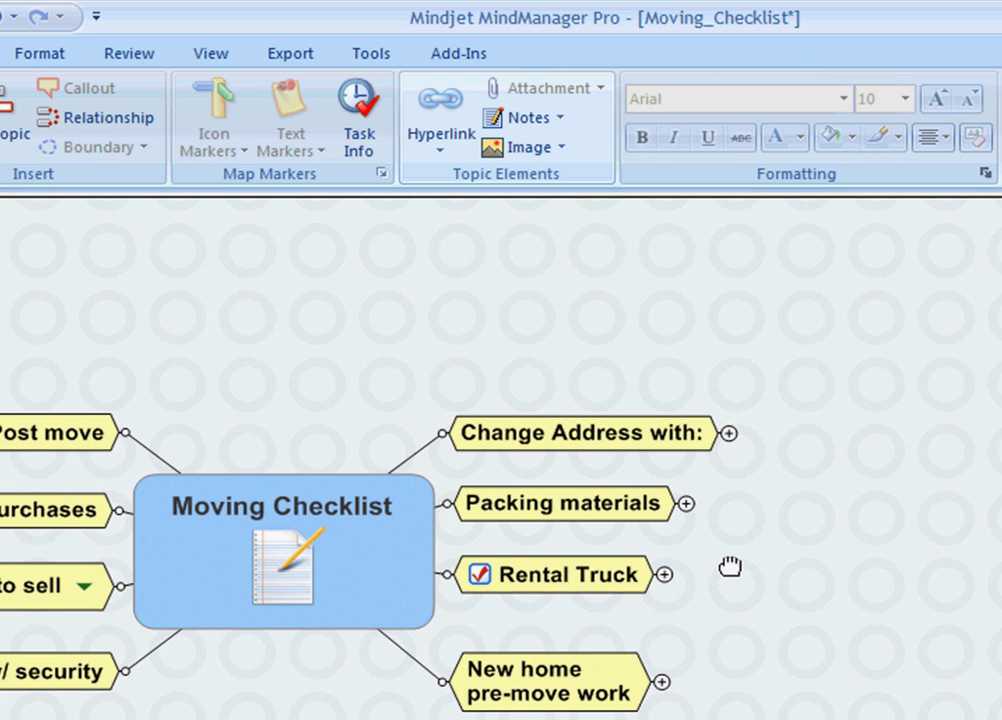
Step: Review U-Haul, Friends, Work and Grocery store under Boxes, then collapse Boxes and Packing materials
click(687, 505)
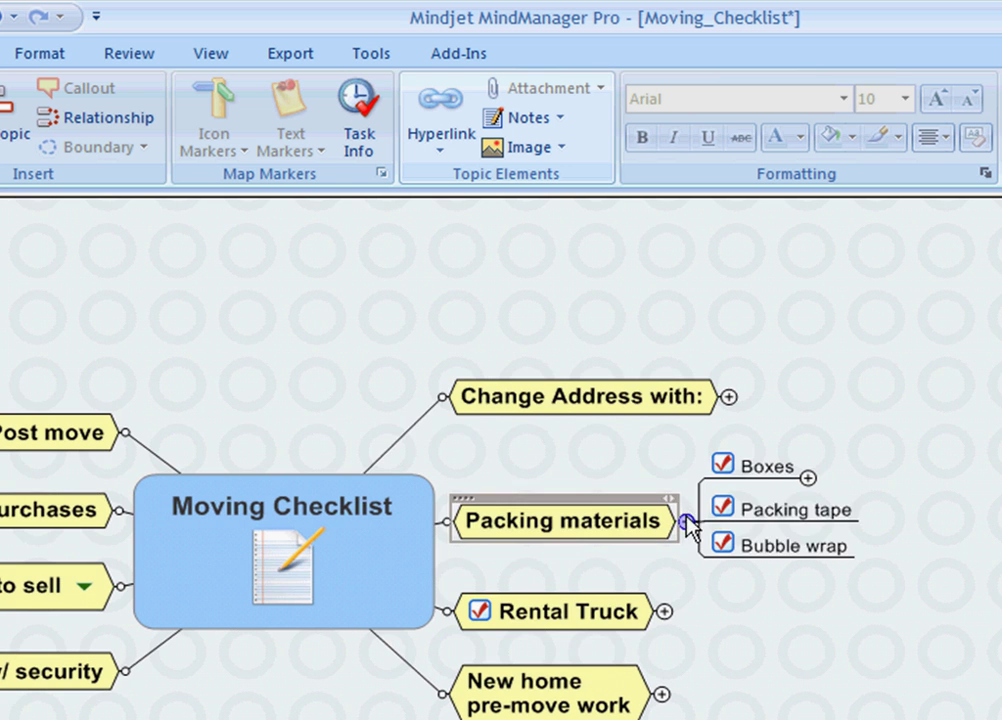
click(808, 479)
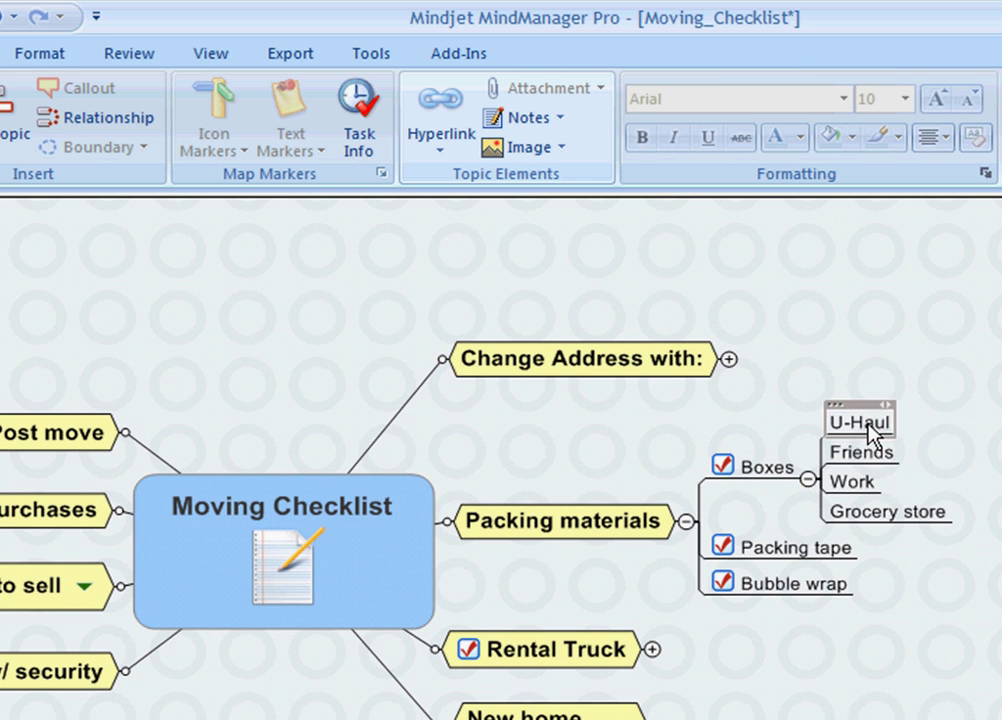
click(905, 423)
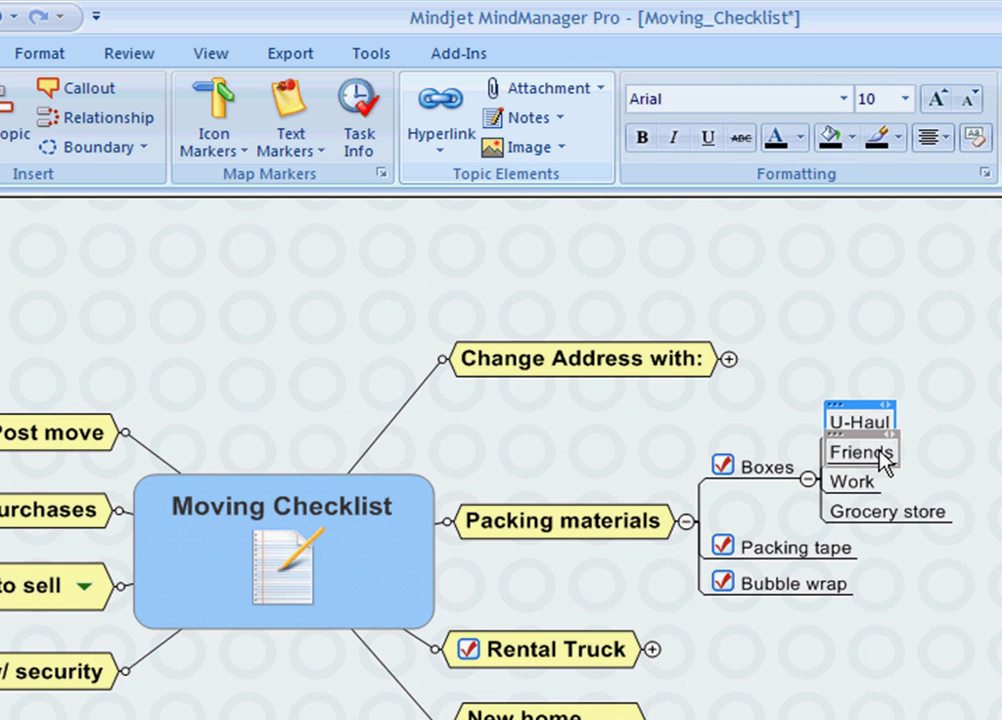
click(876, 453)
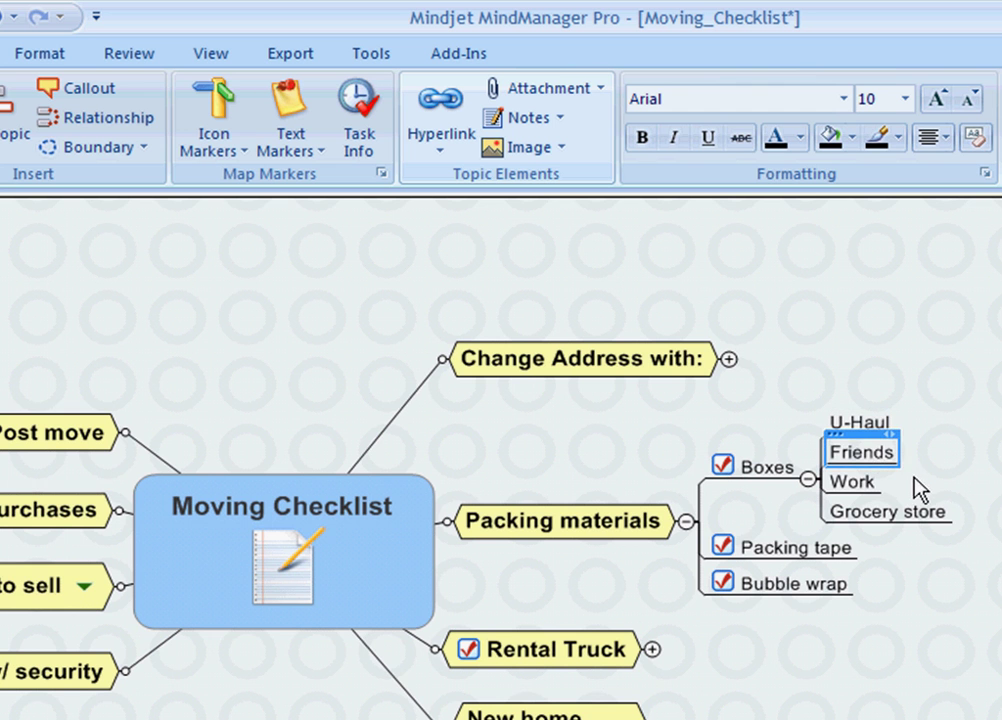
click(862, 484)
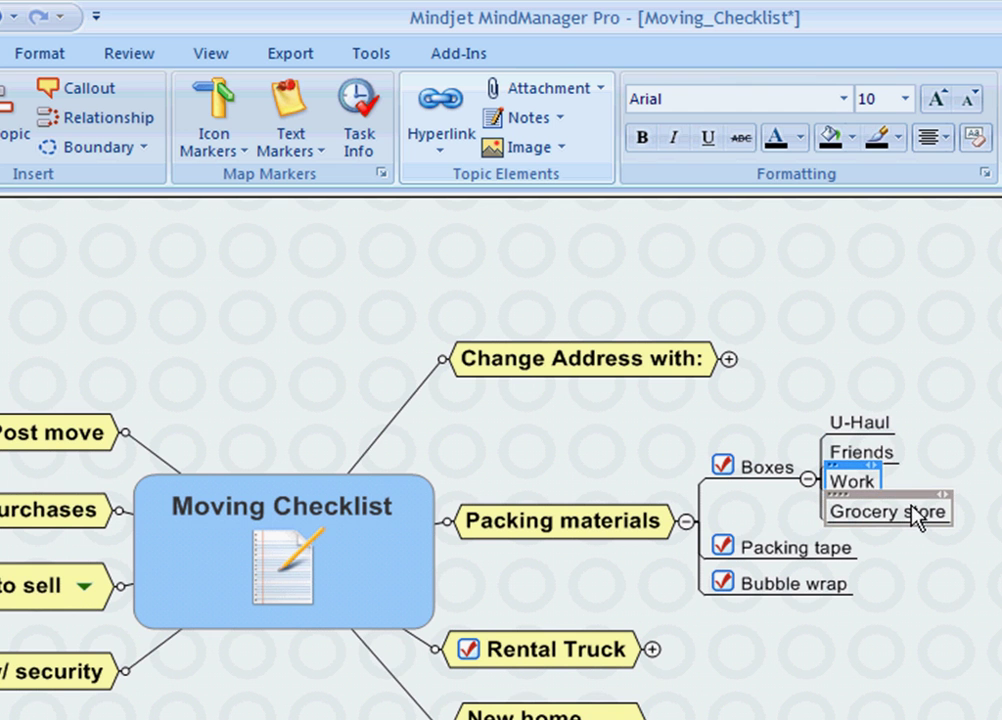
click(916, 524)
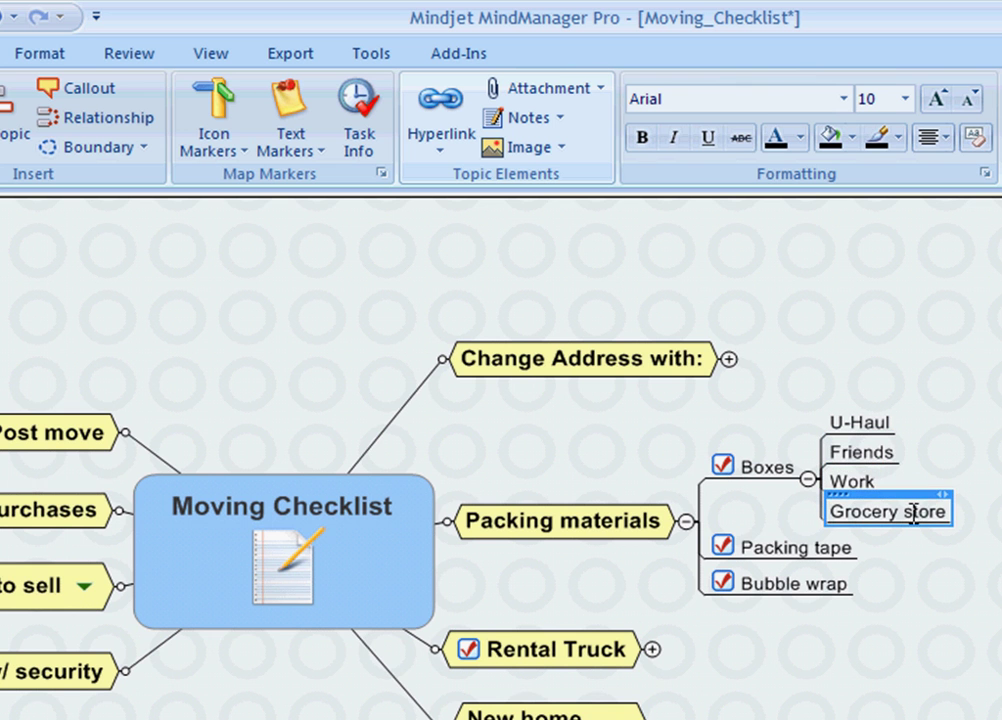
click(808, 480)
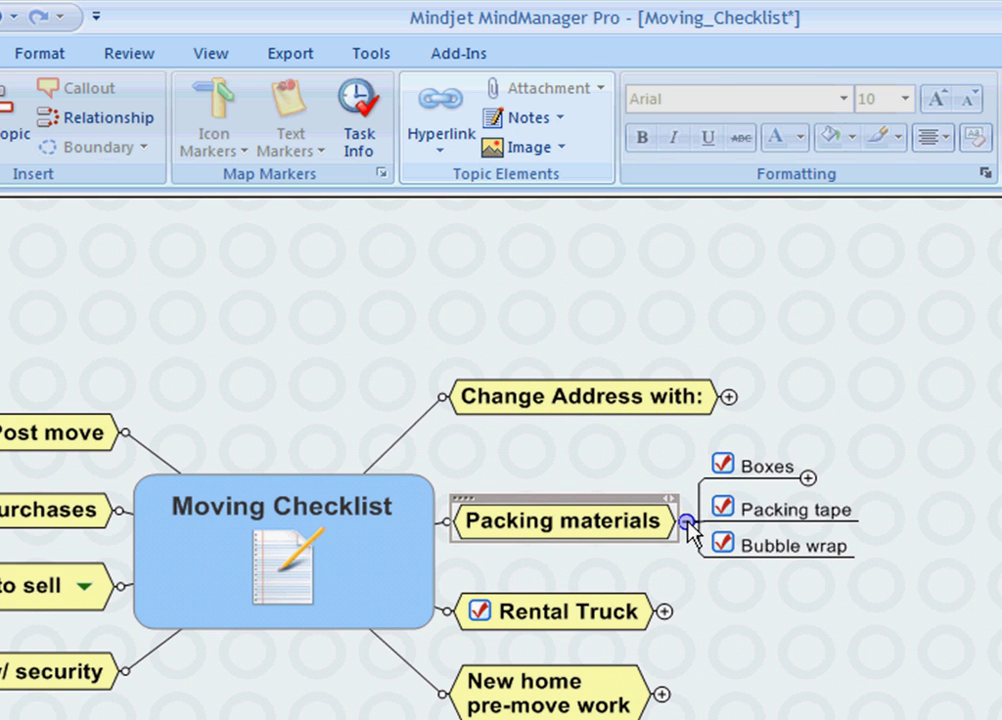
click(687, 523)
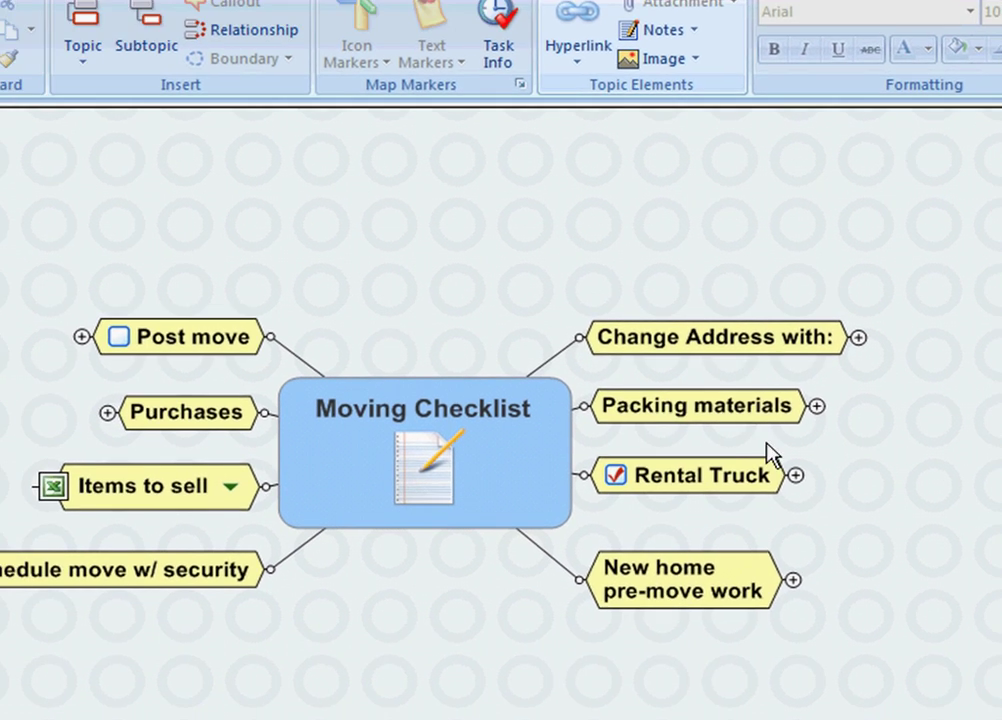
click(580, 550)
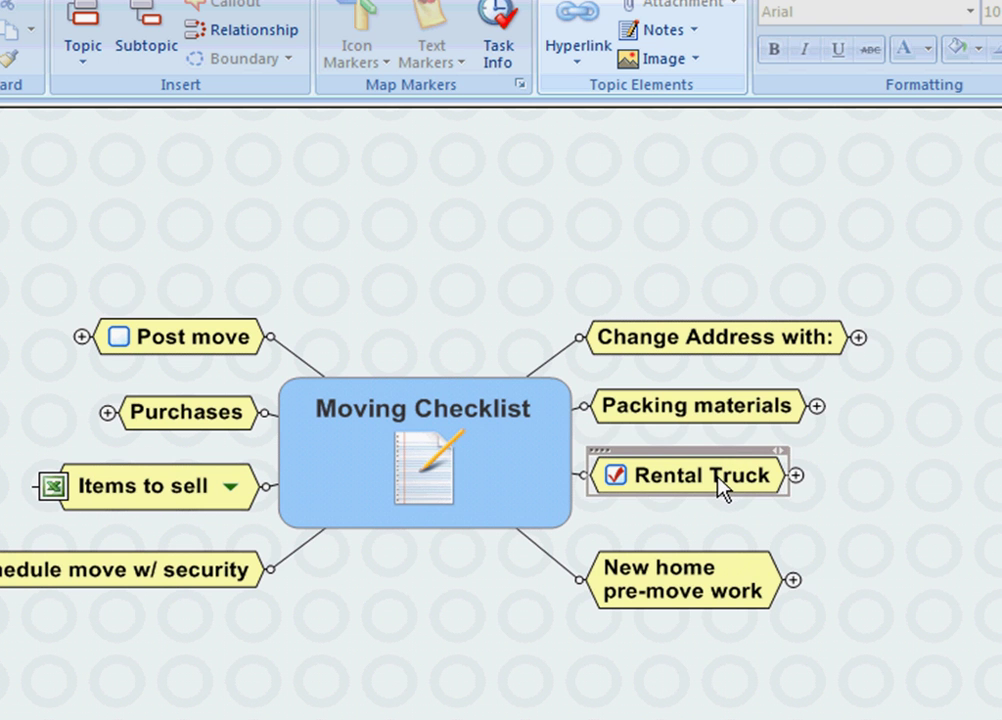
click(793, 581)
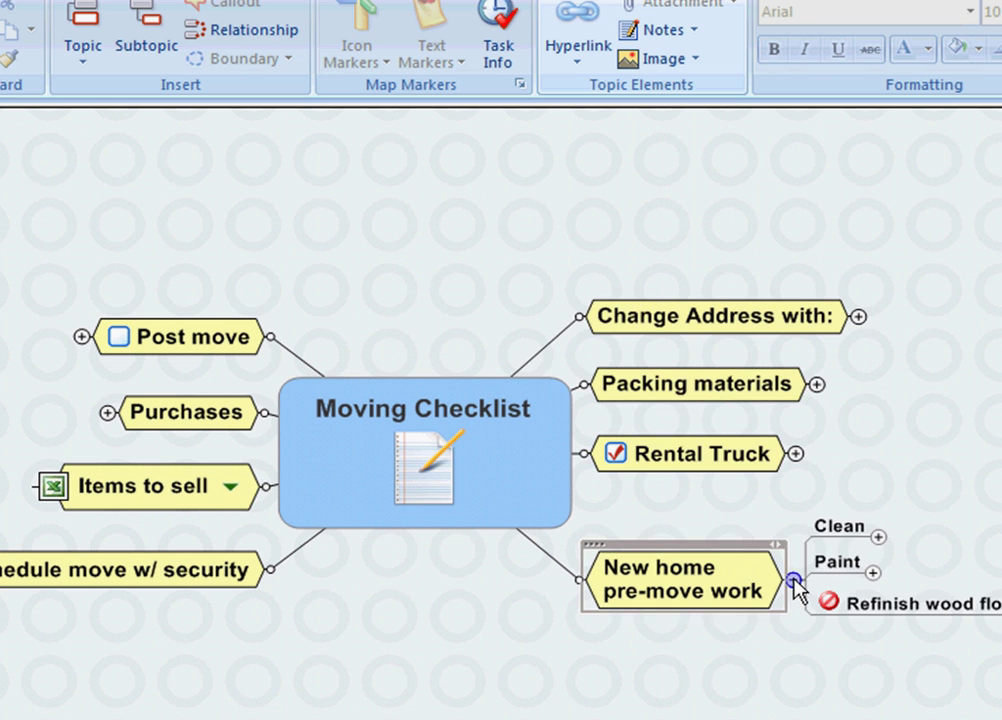
click(877, 538)
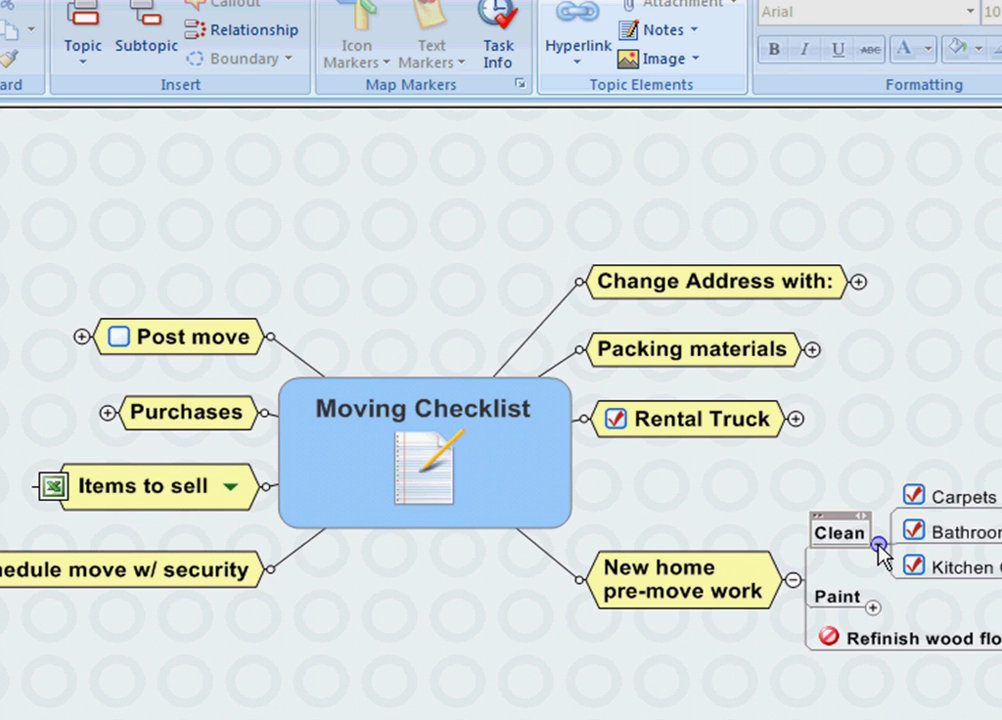
click(879, 545)
click(875, 574)
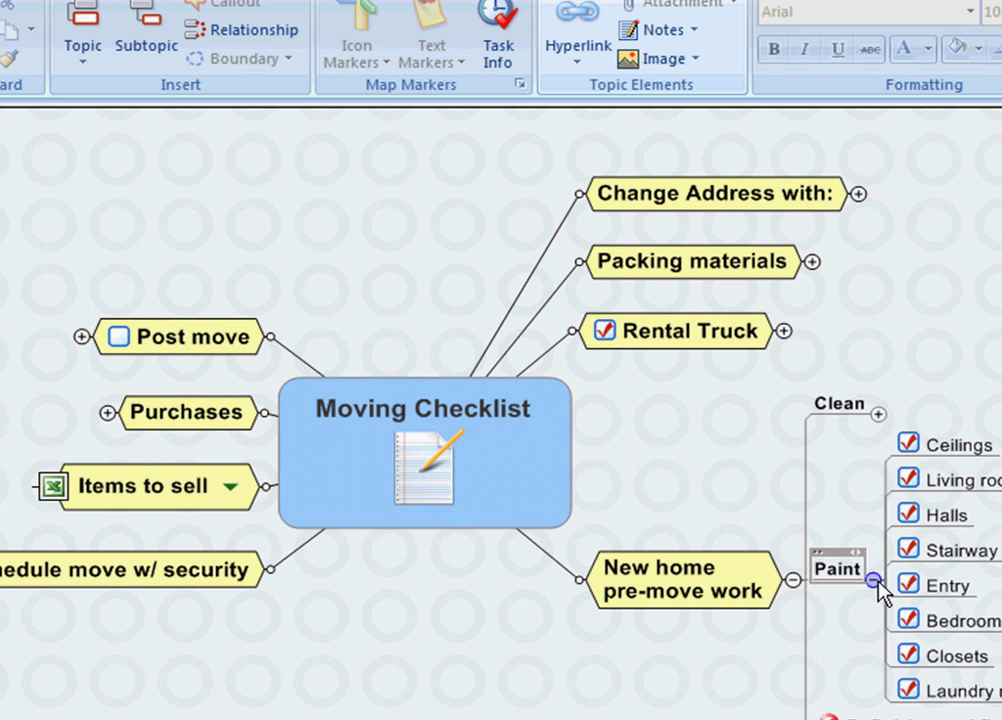
click(873, 580)
click(886, 606)
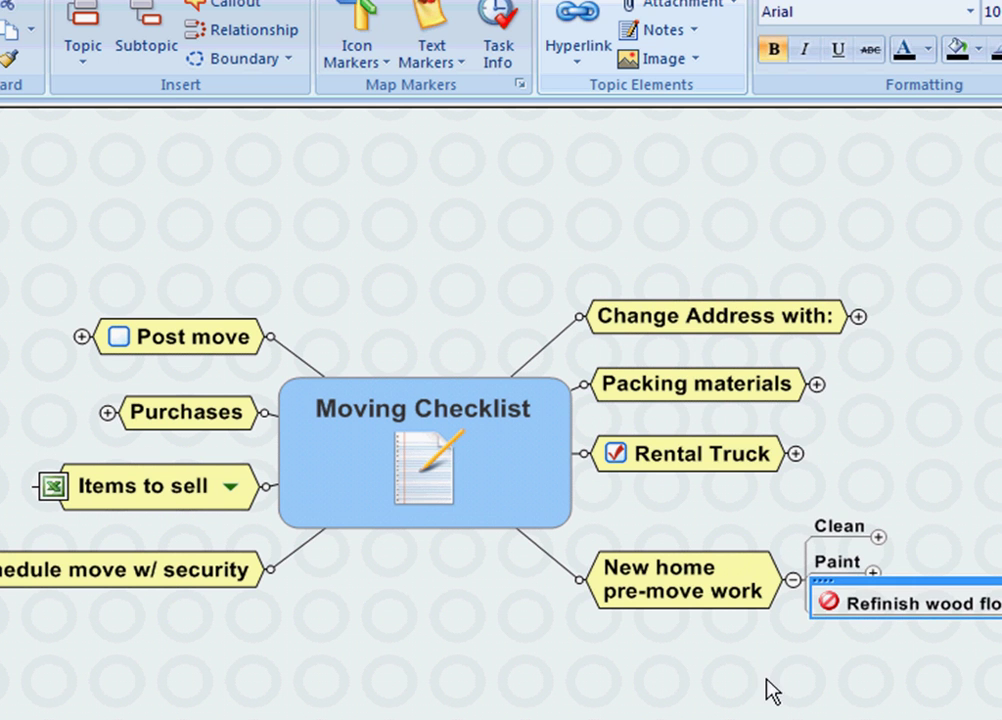
click(793, 580)
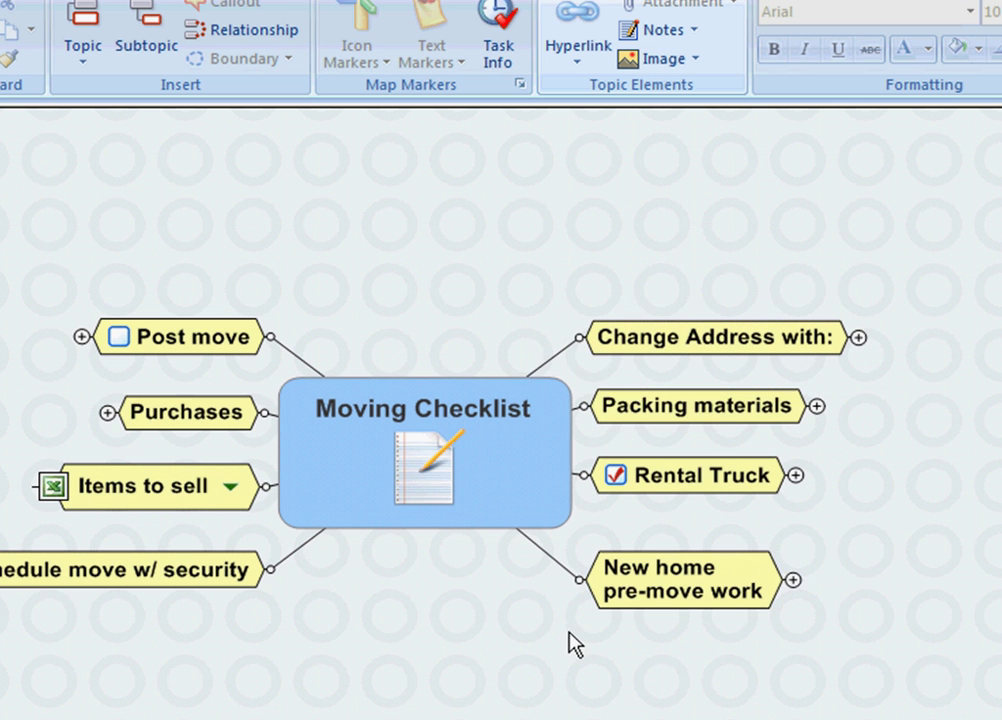
Step: Bring Schedule move w/ security into view, select it, and show the Insert commands
drag(571, 643, 962, 642)
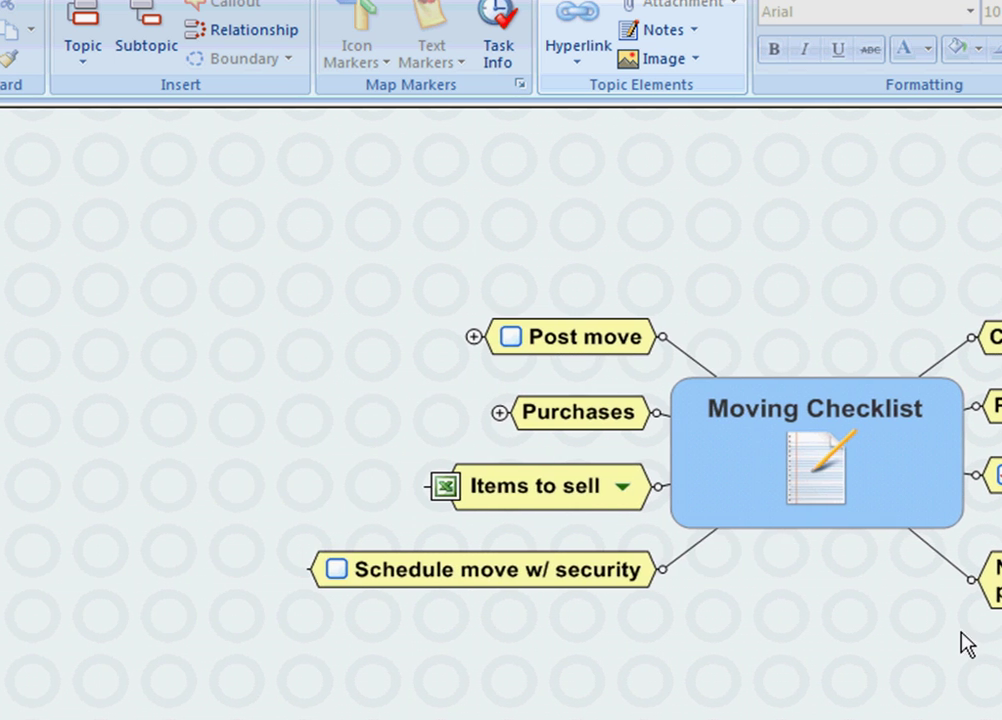
click(593, 588)
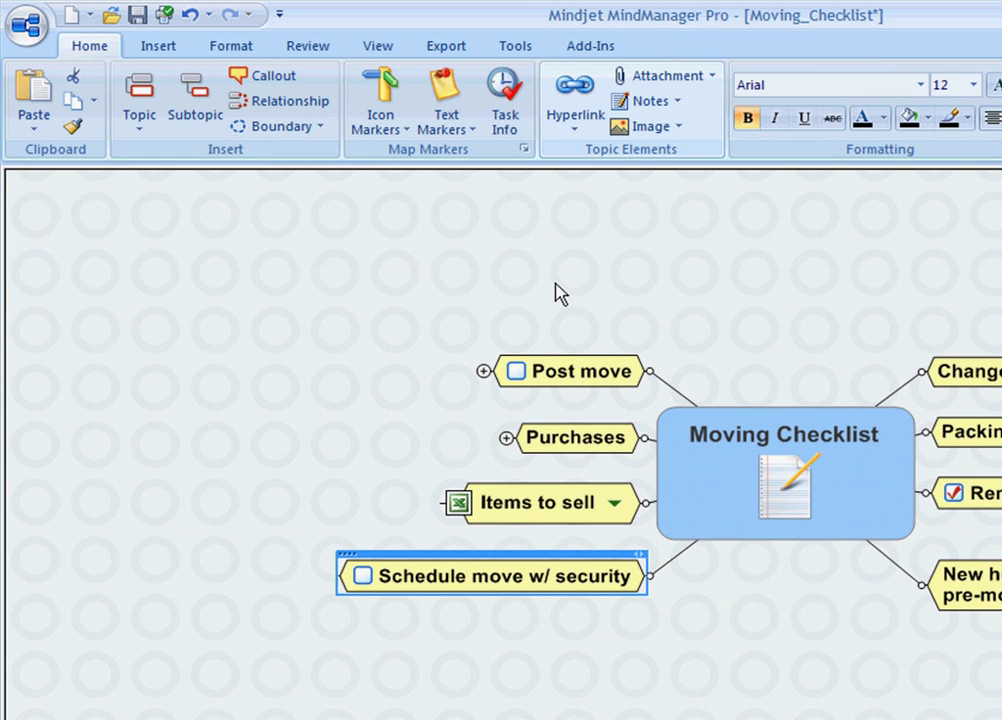
click(157, 47)
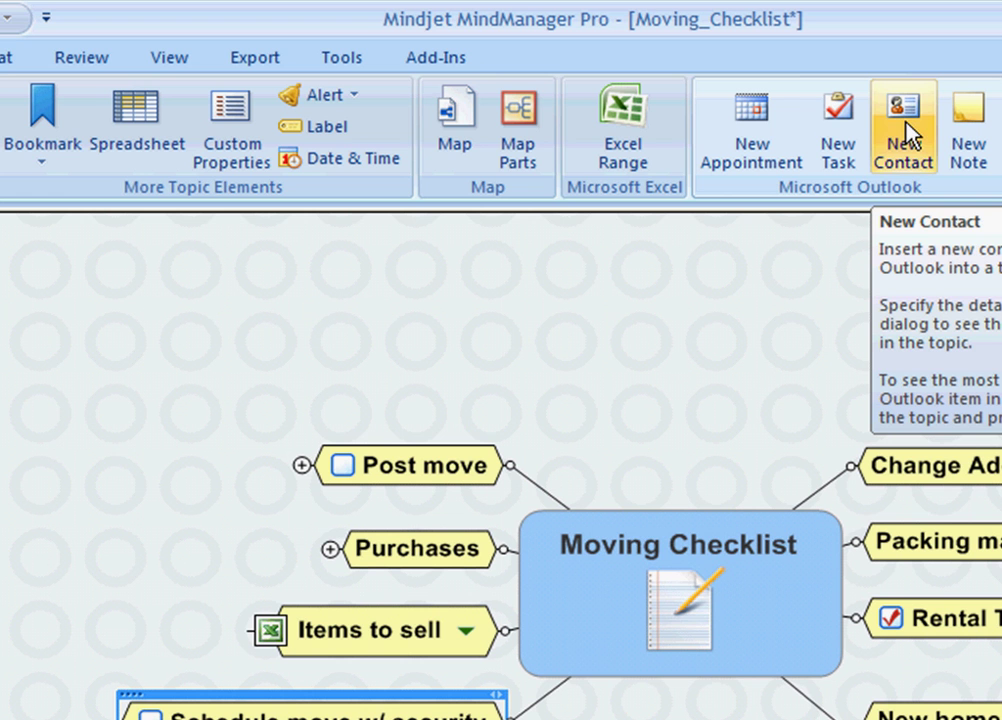
Step: Create and save a new Outlook contact with the contact's full name, company Bay Management and e-mail
click(905, 130)
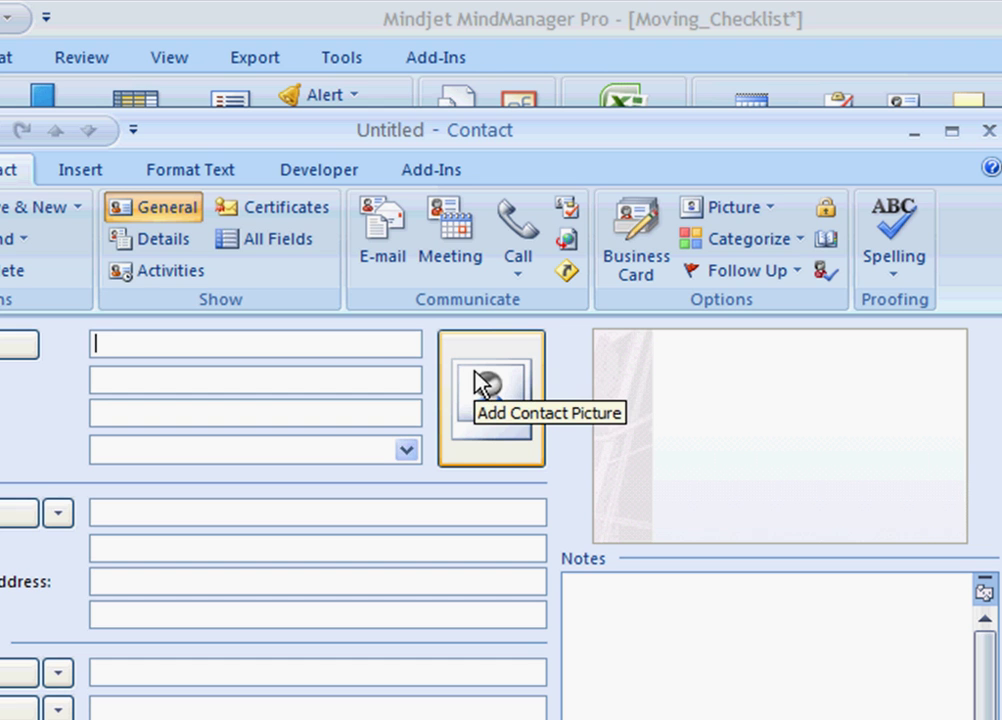
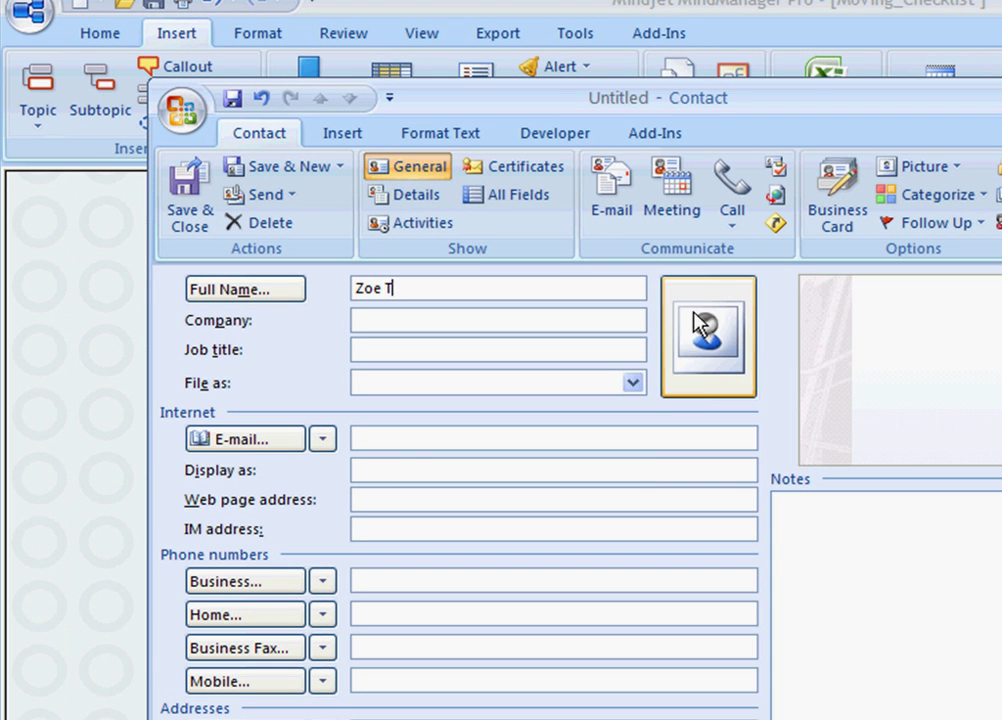
key(Tab)
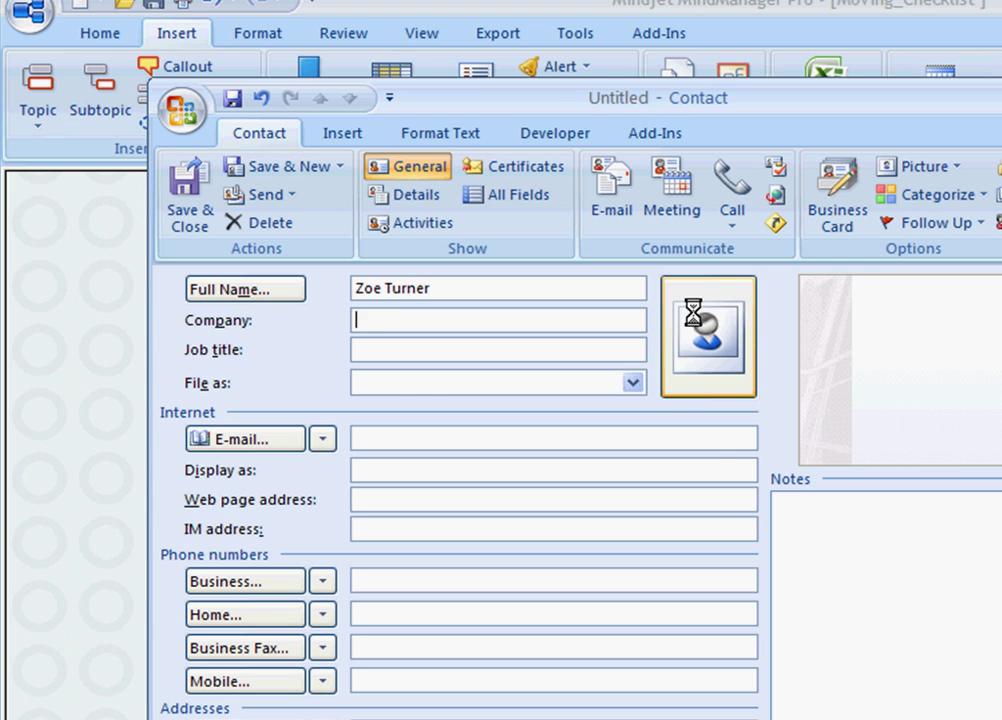
text(Bay)
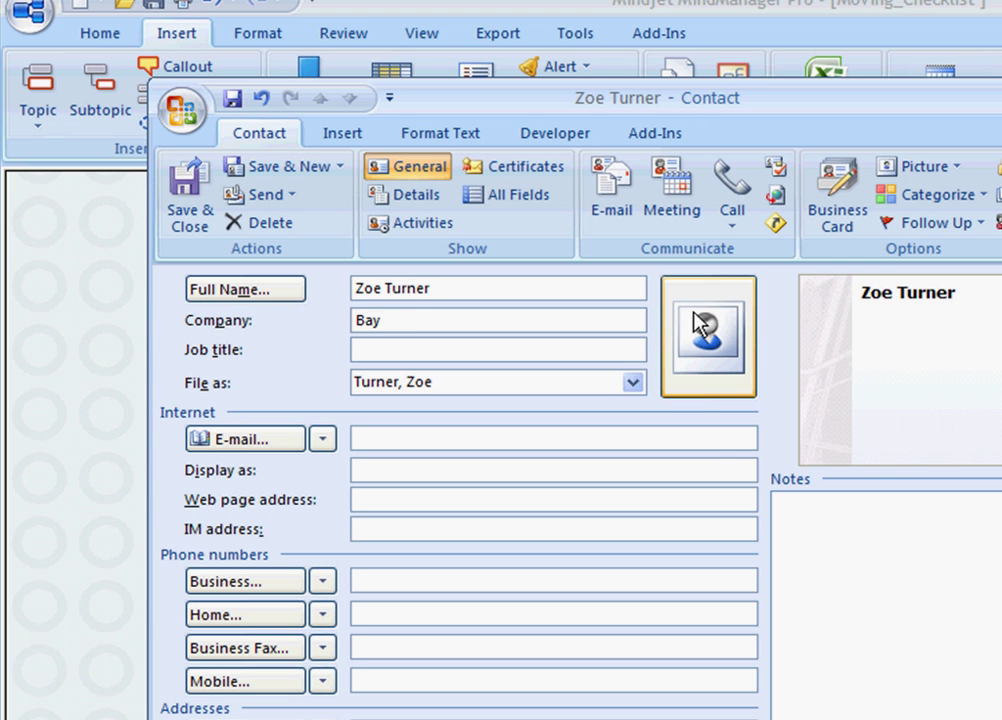
text( Management)
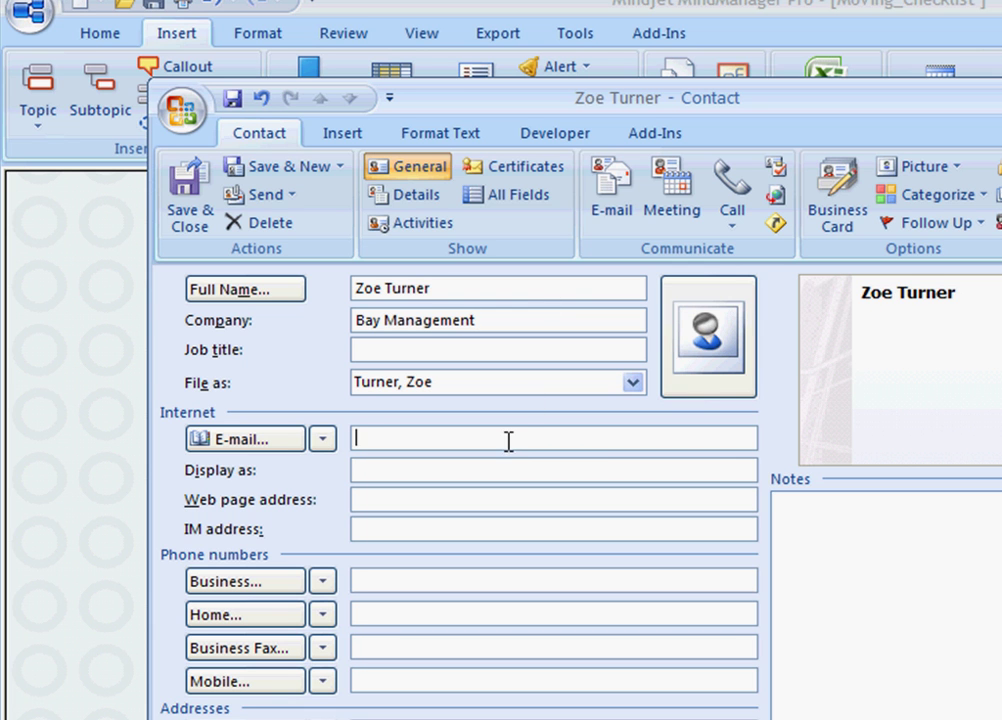
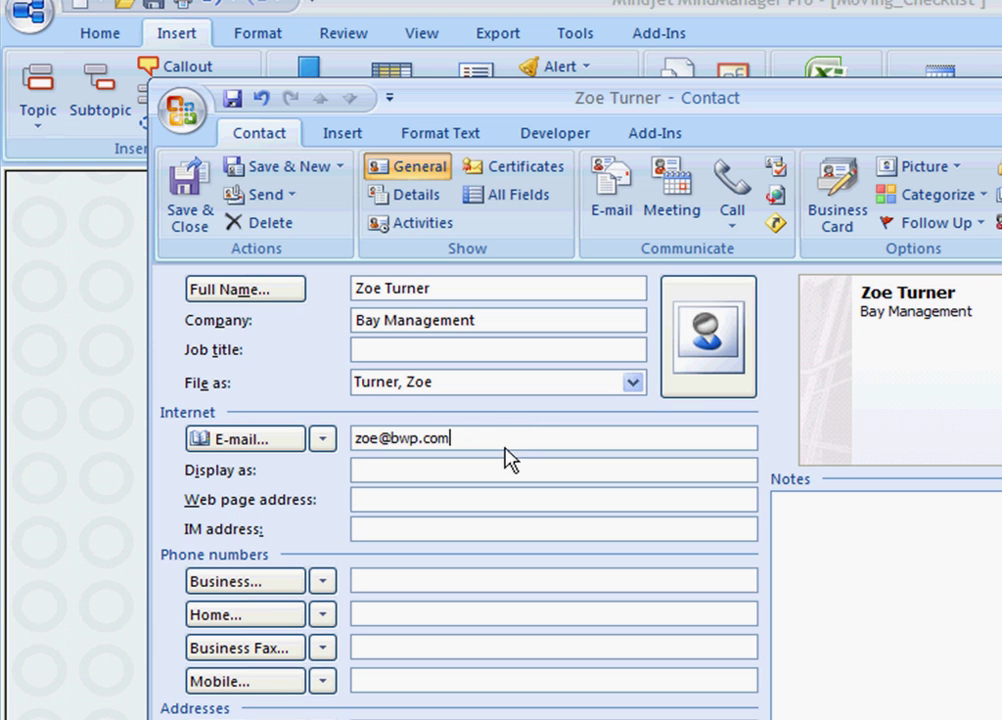
click(186, 190)
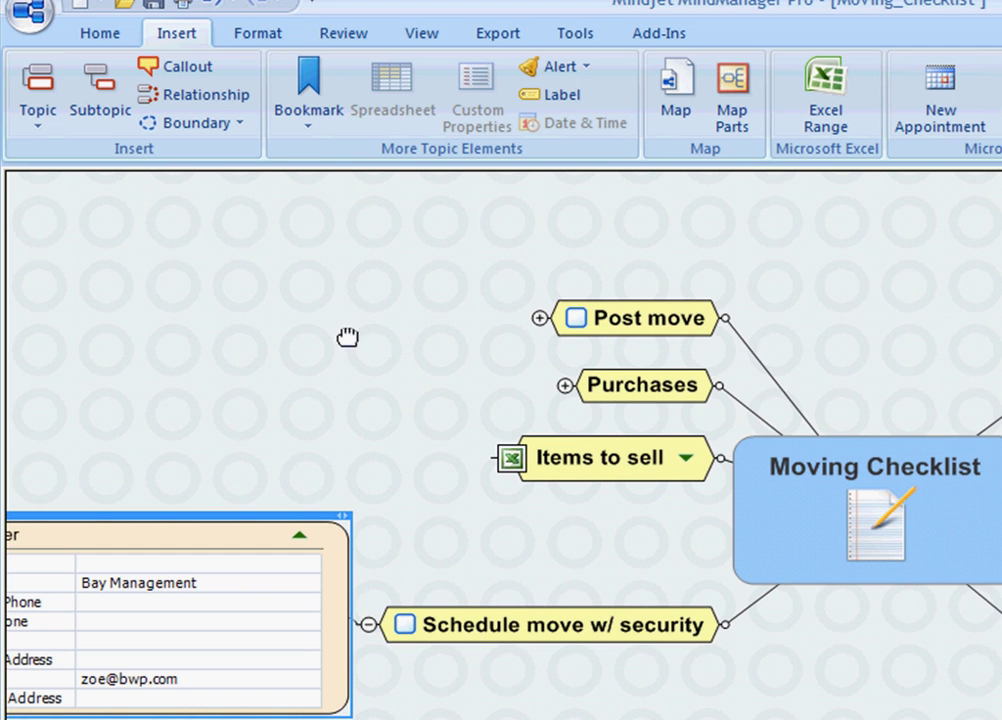
Step: Collapse the contact card and reveal the Excel range table under Items to sell
drag(347, 337, 590, 340)
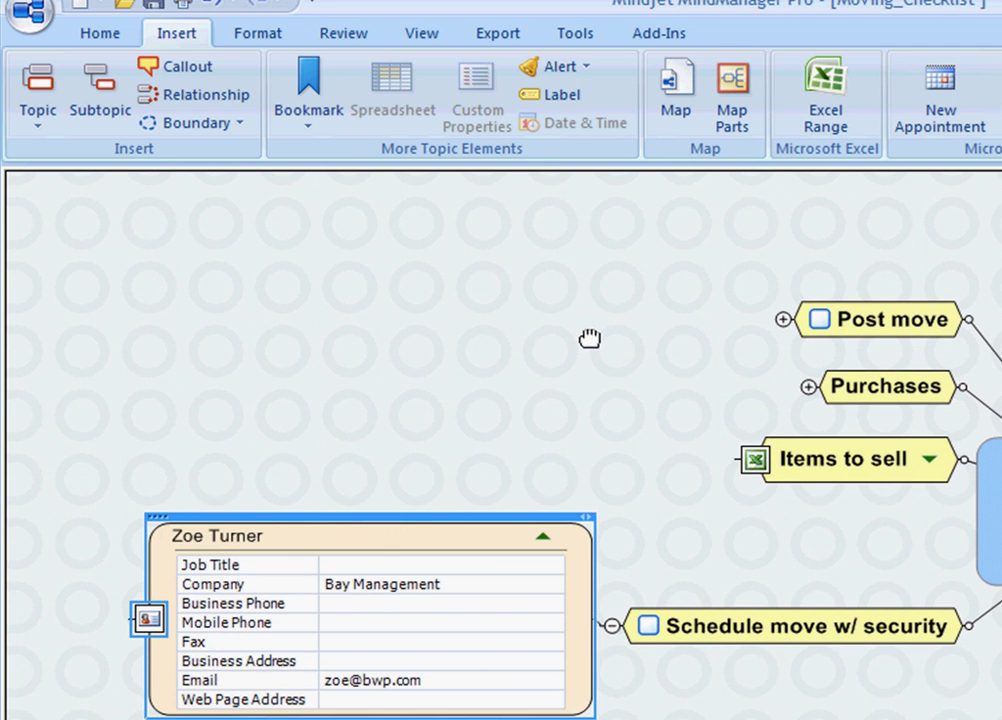
click(548, 541)
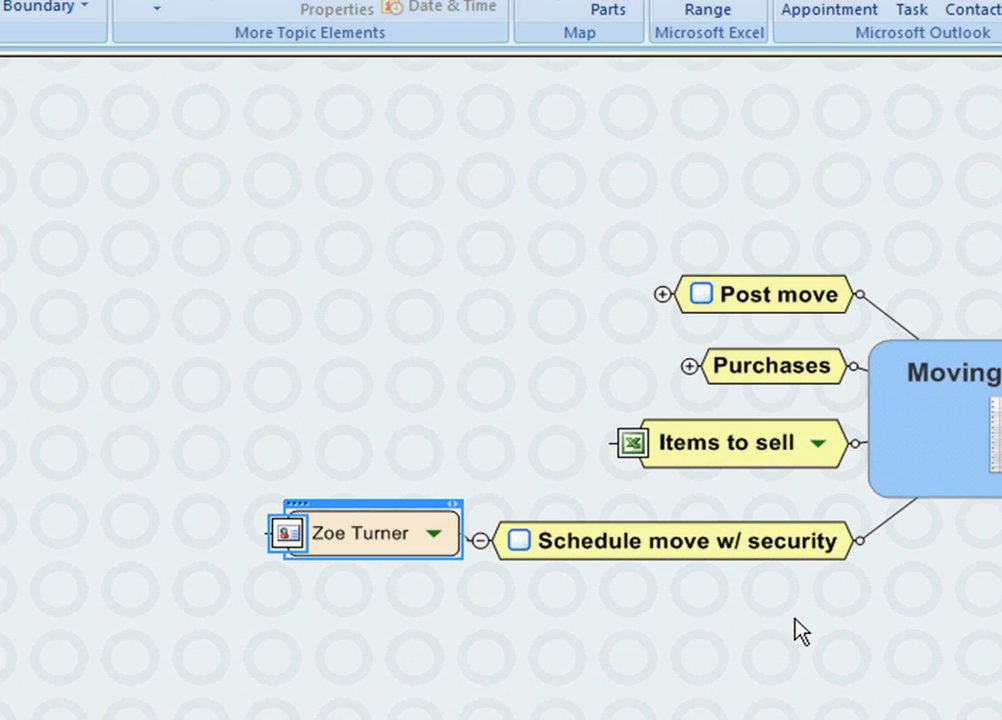
drag(868, 617, 593, 652)
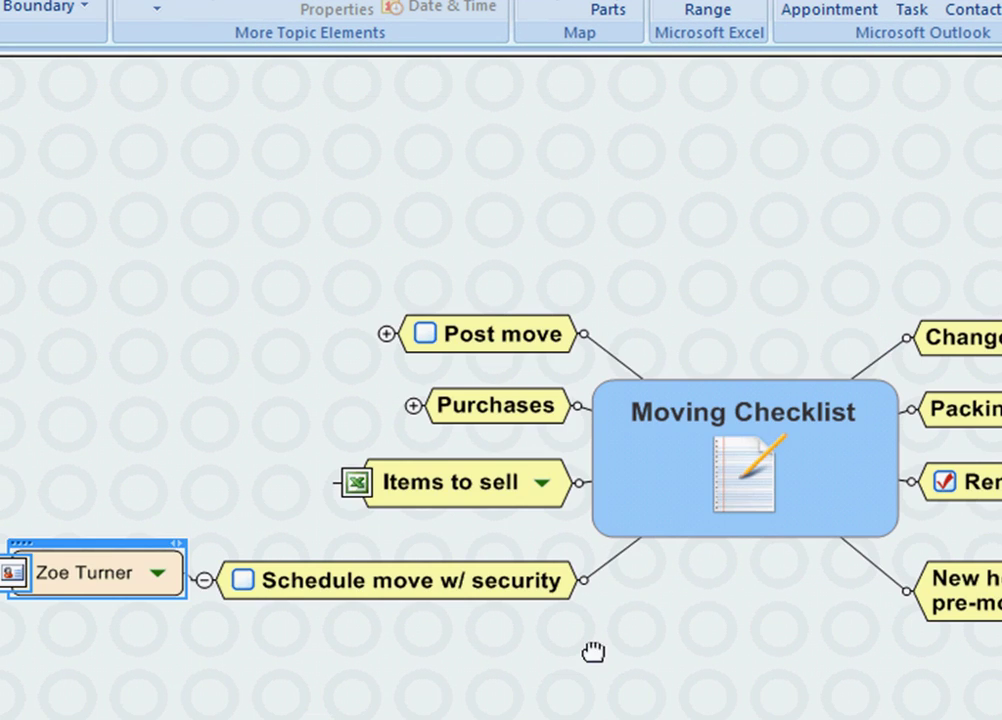
click(541, 490)
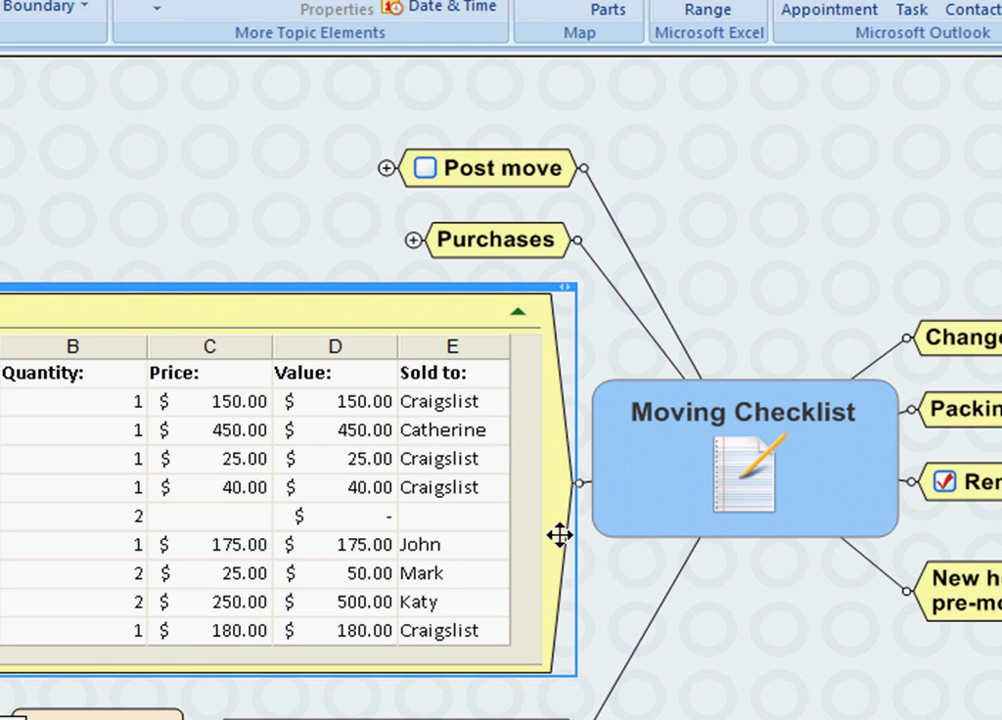
drag(881, 616, 898, 606)
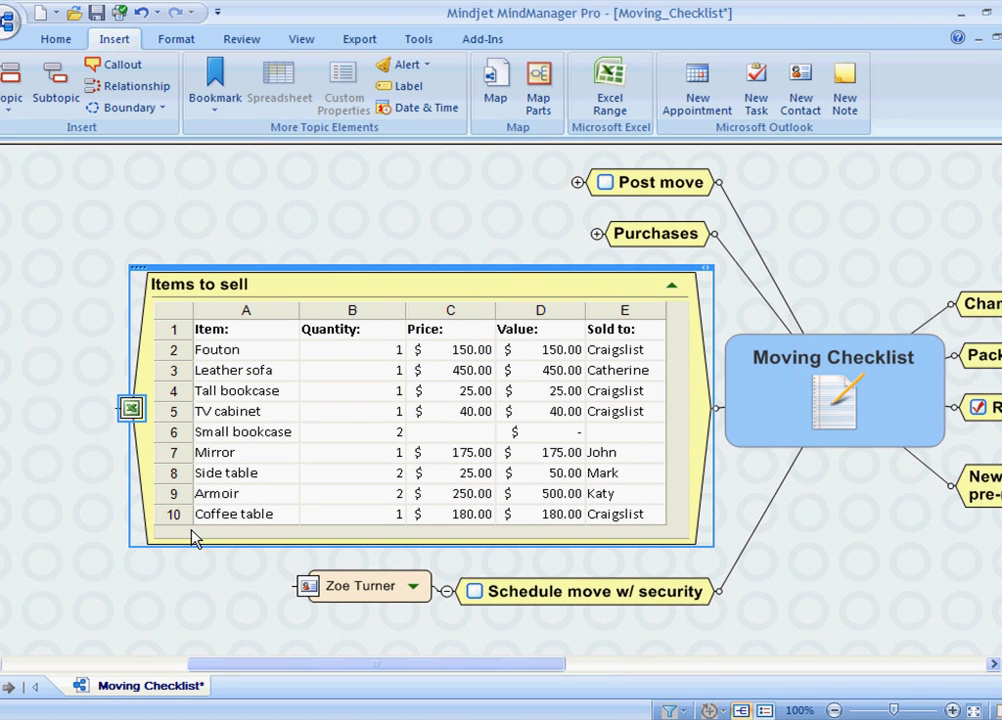
Step: Open the linked workbook and enter 20 as the Small bookcase price in C6
click(131, 409)
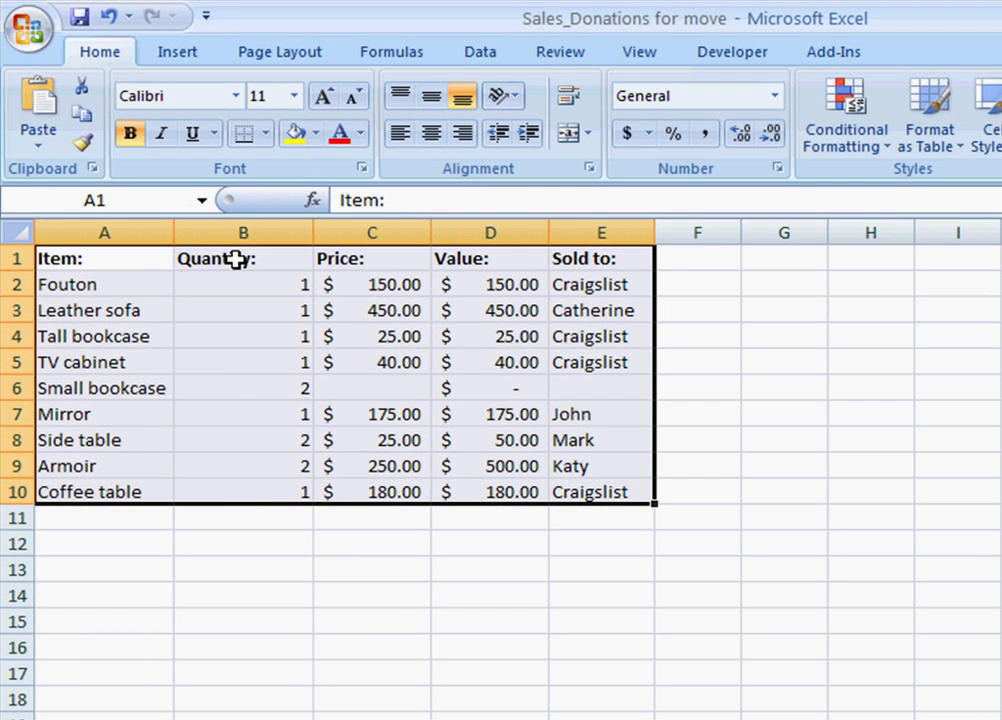
click(371, 390)
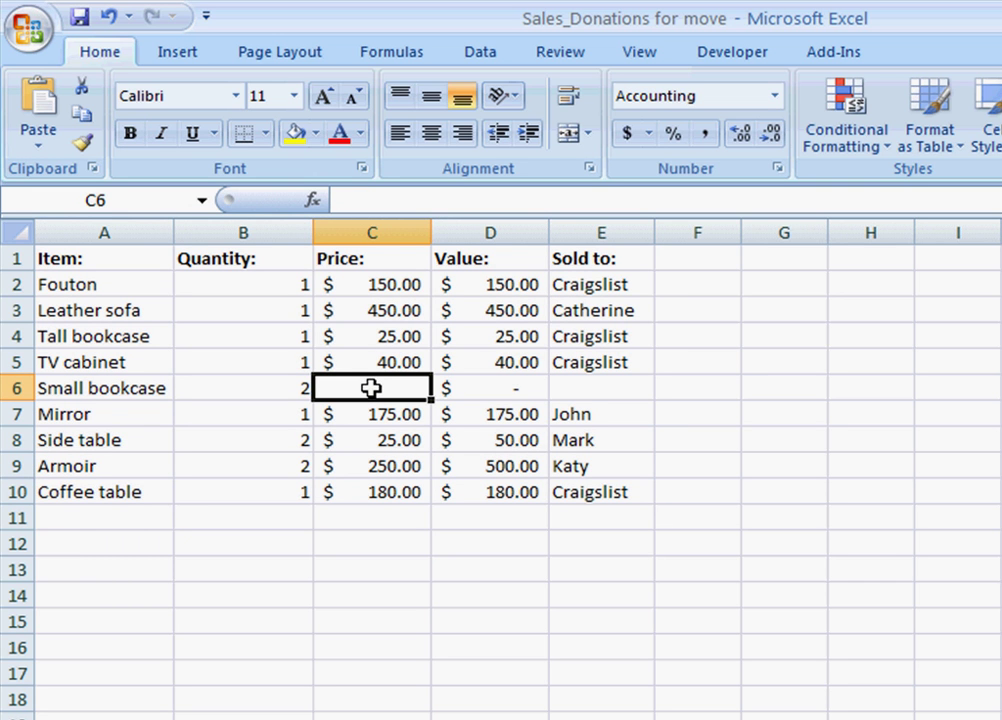
text(2)
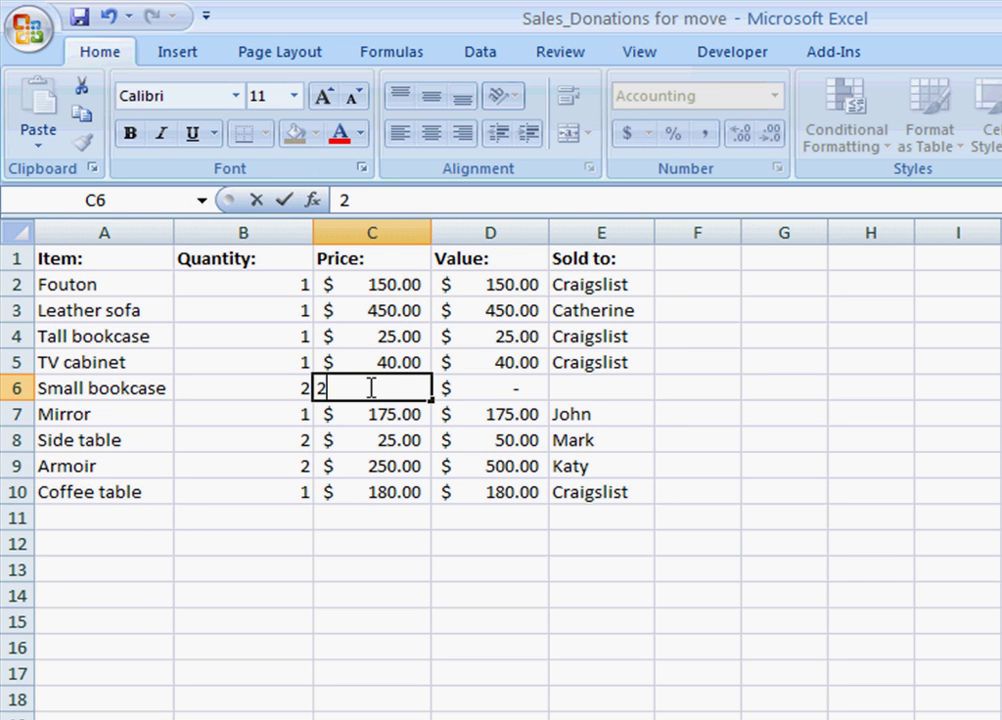
text(0)
Step: Fill in the suggested buyer name in E6, save the workbook, and return to MindManager
click(584, 390)
text(Katy)
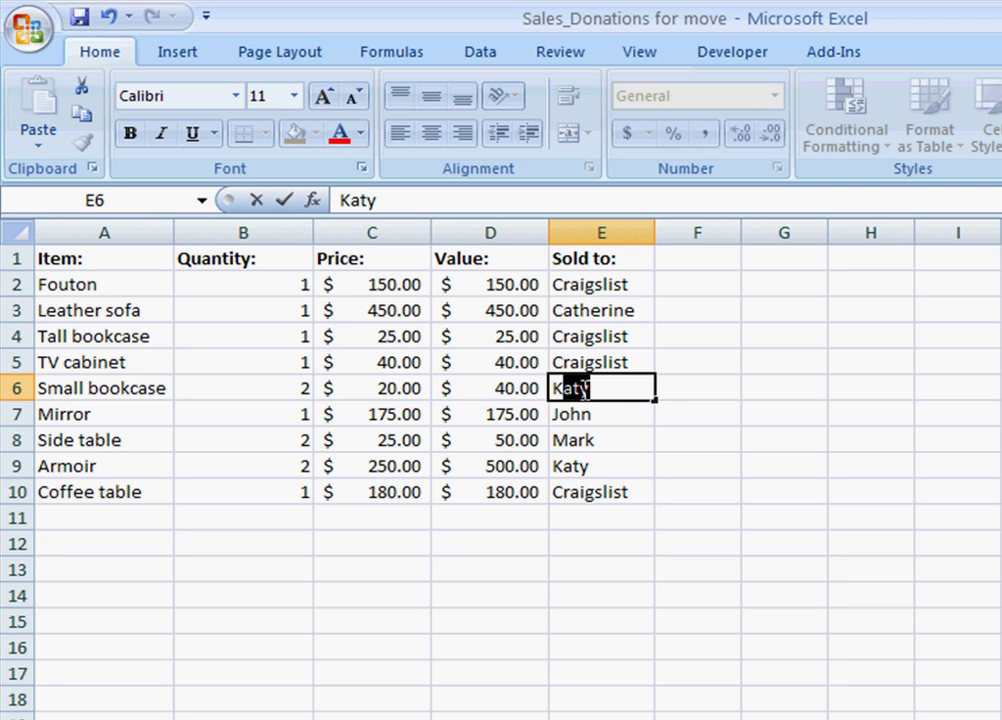
key(Return)
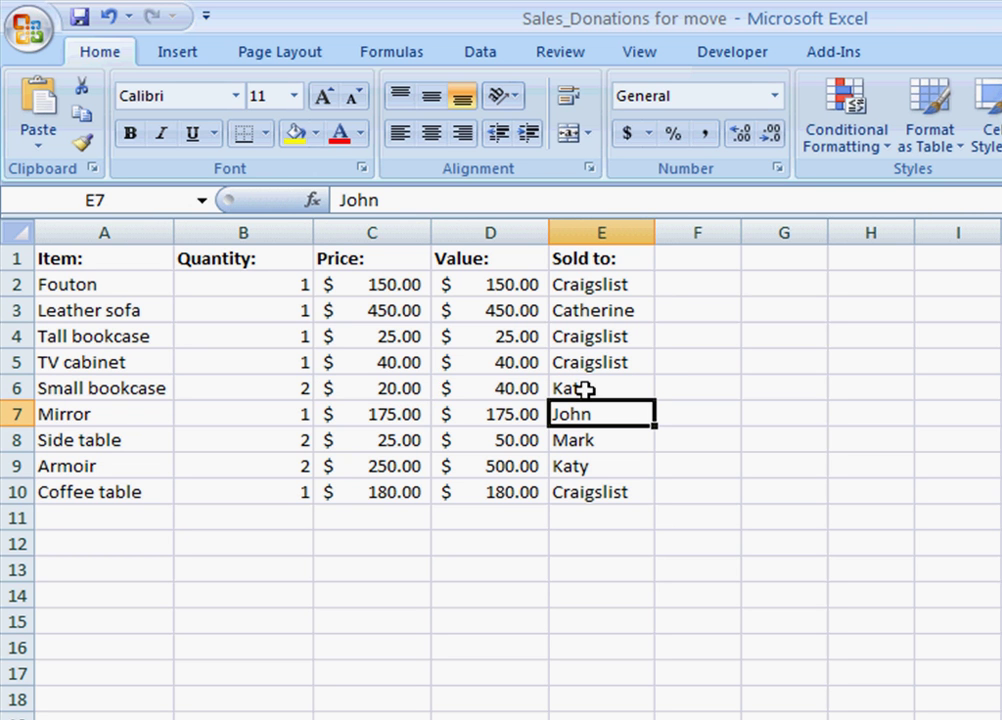
click(80, 16)
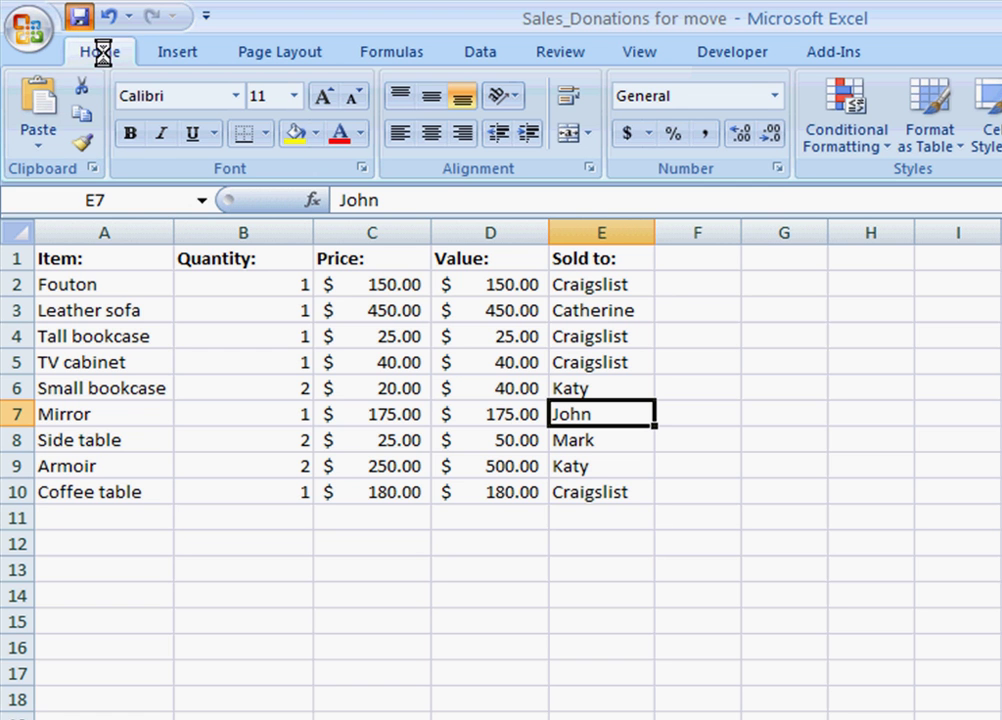
key(alt+Tab)
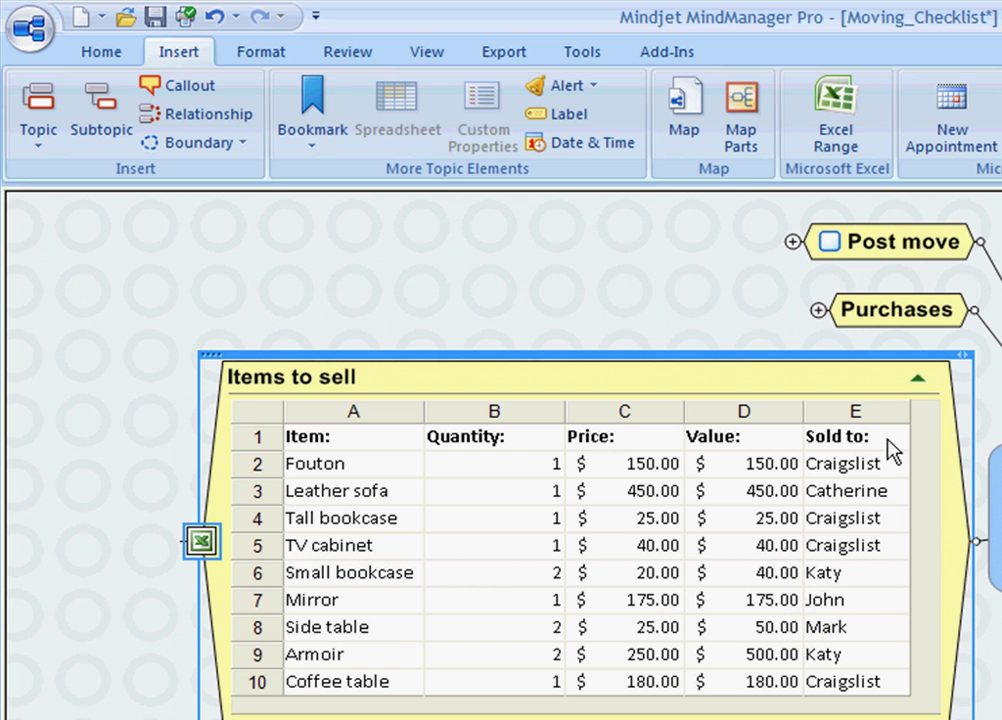
Step: Fold the Items to sell table back into its topic and briefly expand, then collapse, Purchases
click(918, 378)
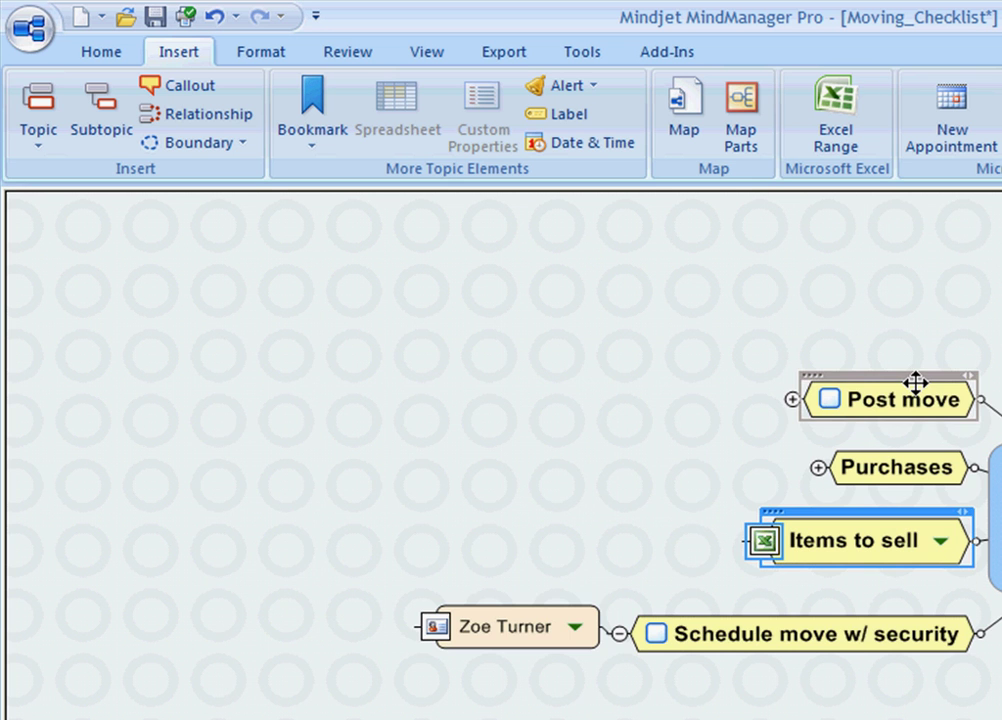
click(818, 468)
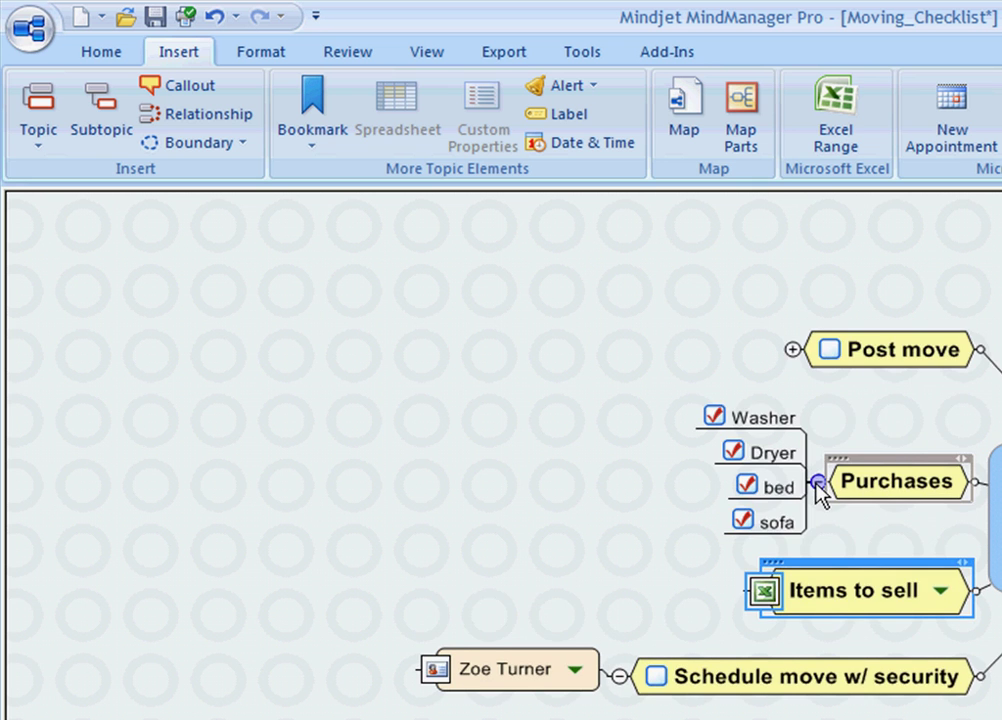
click(818, 485)
Step: Expand Post move to review Walk through with landlord and Return keys, then collapse it
click(793, 402)
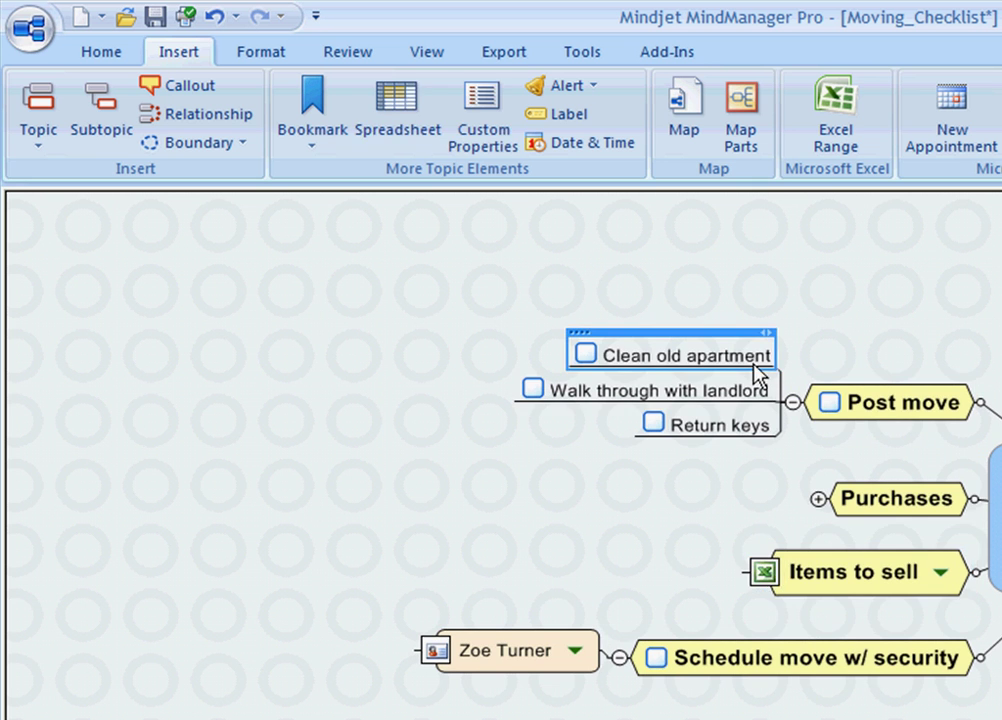
click(758, 396)
click(752, 424)
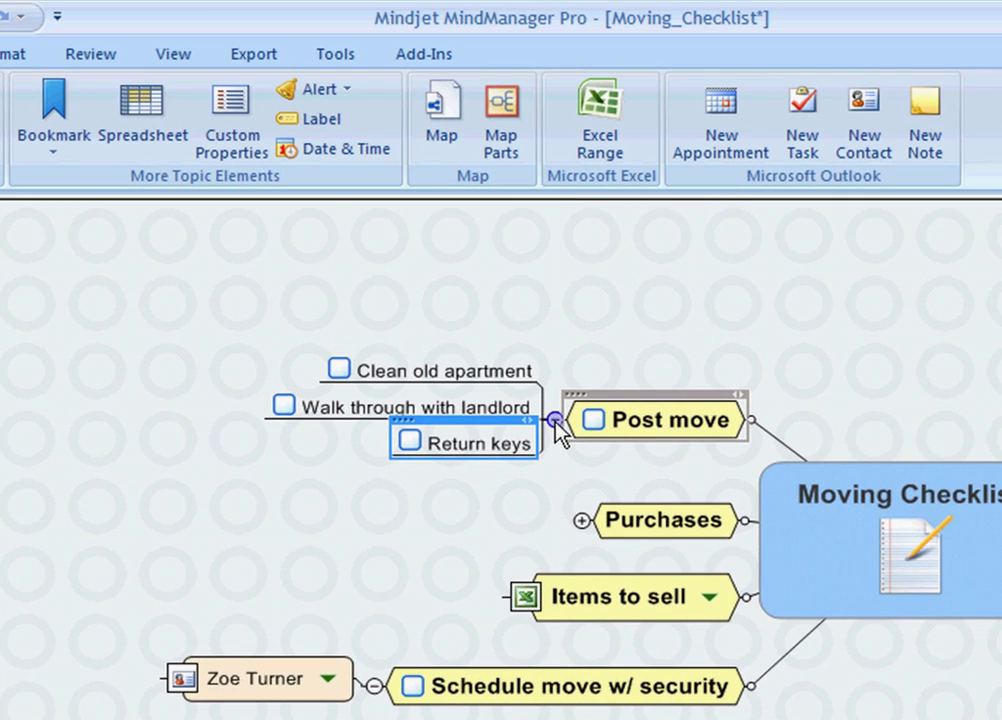
click(555, 420)
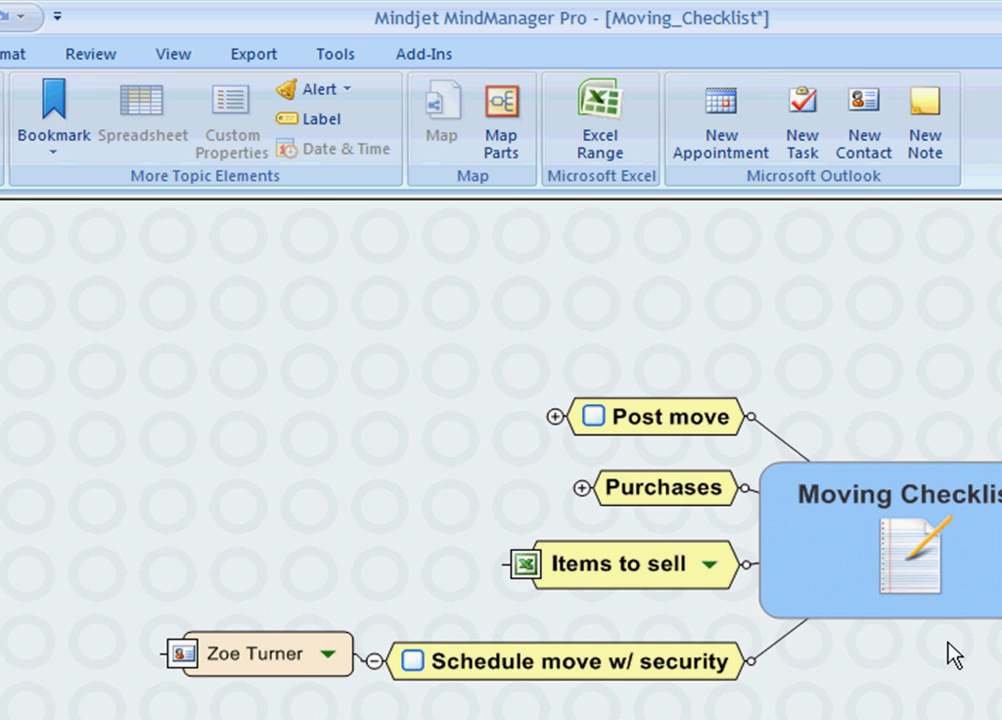
drag(951, 655, 597, 662)
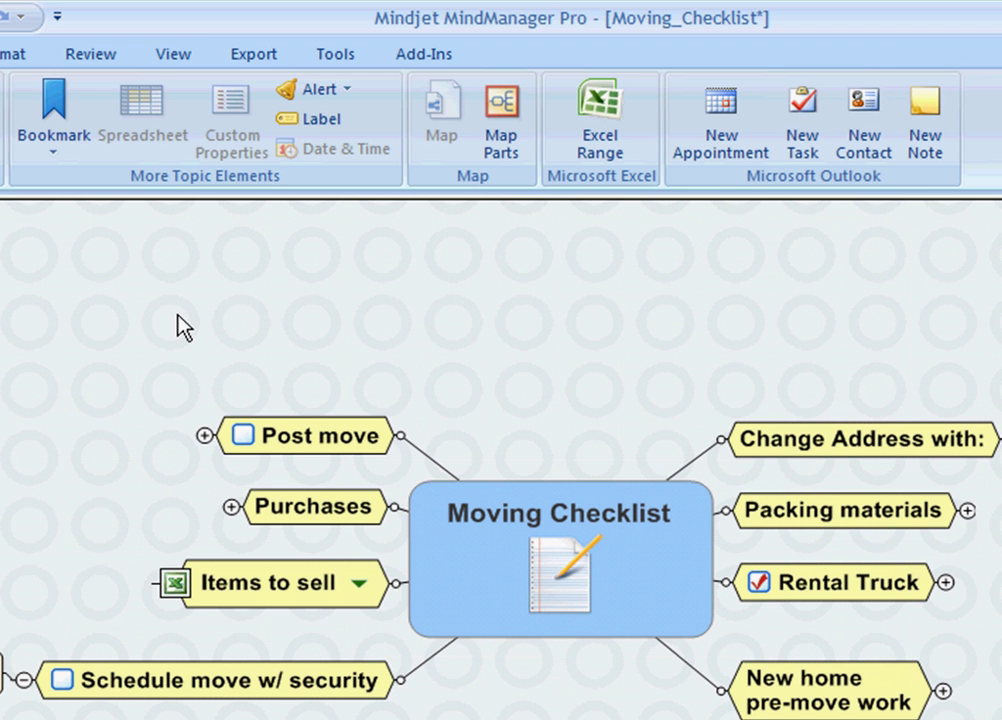
Step: Apply a Power Filter on the Task start marker, showing only matching topics
click(176, 58)
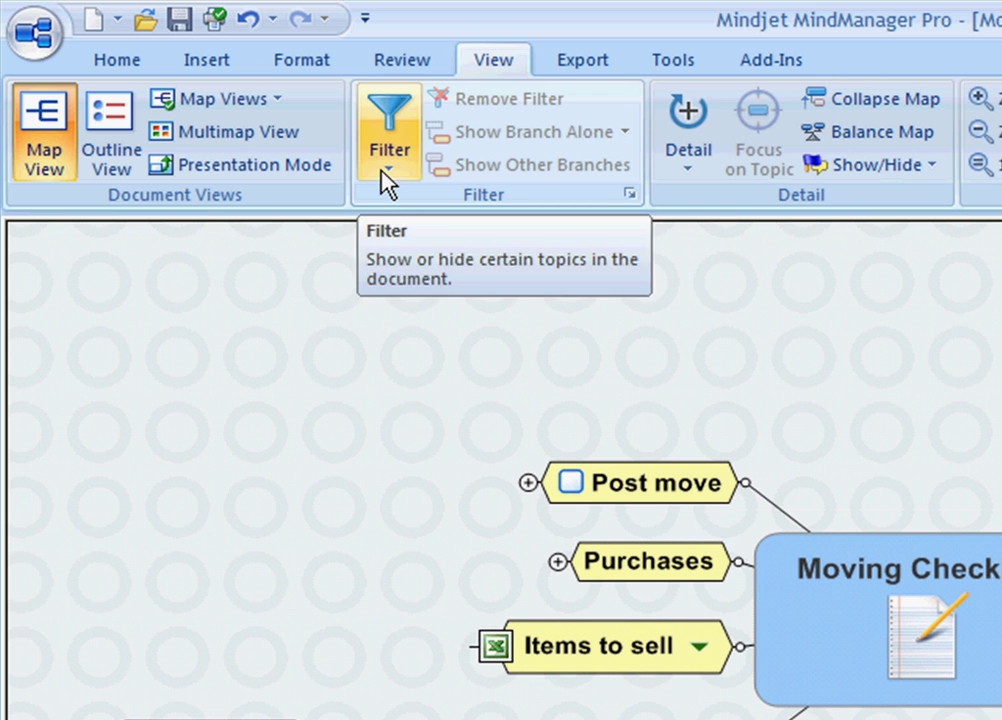
click(387, 170)
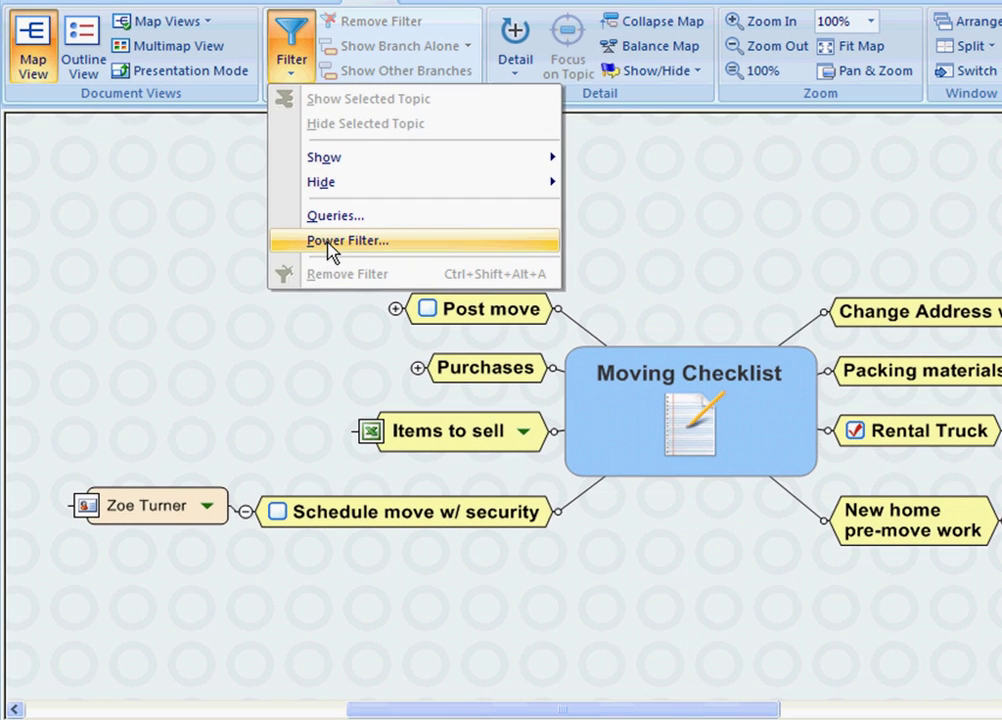
click(332, 244)
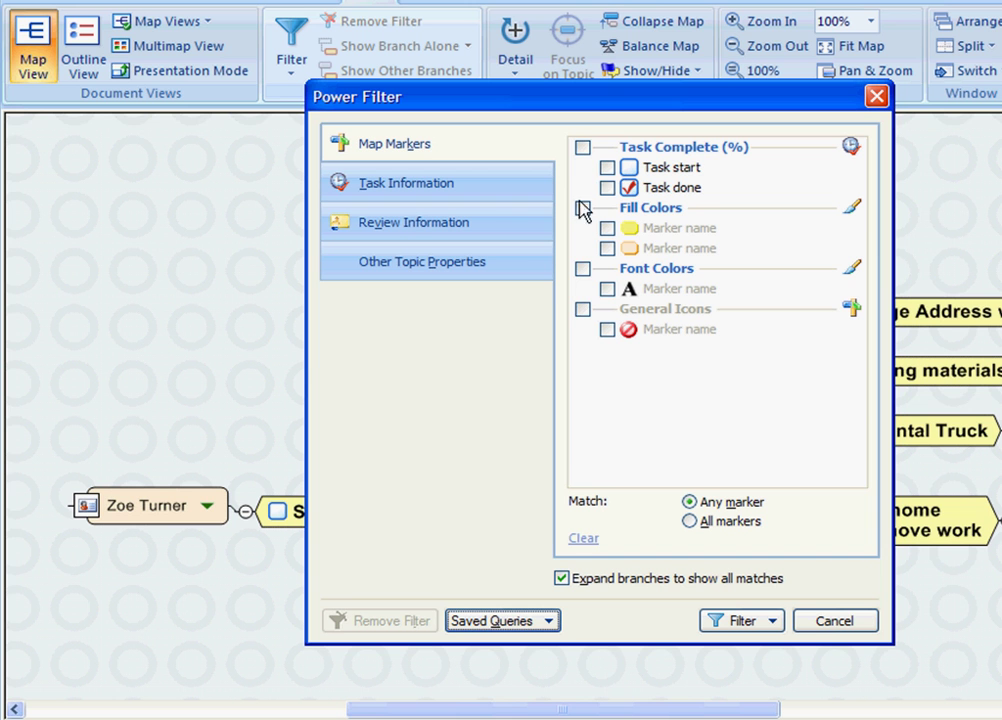
click(607, 168)
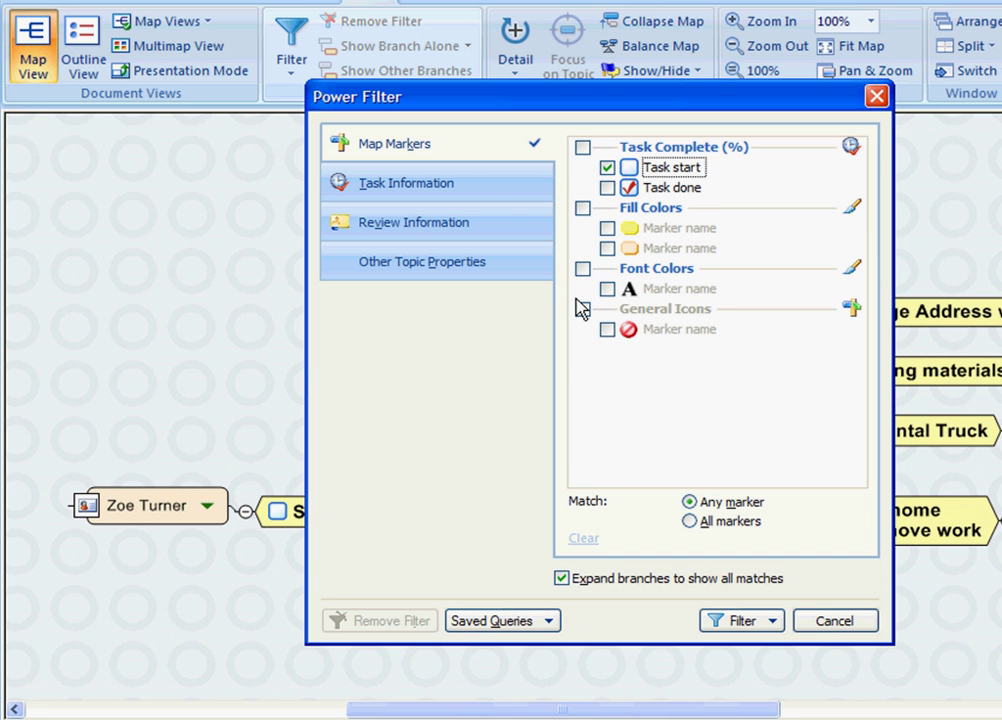
click(729, 622)
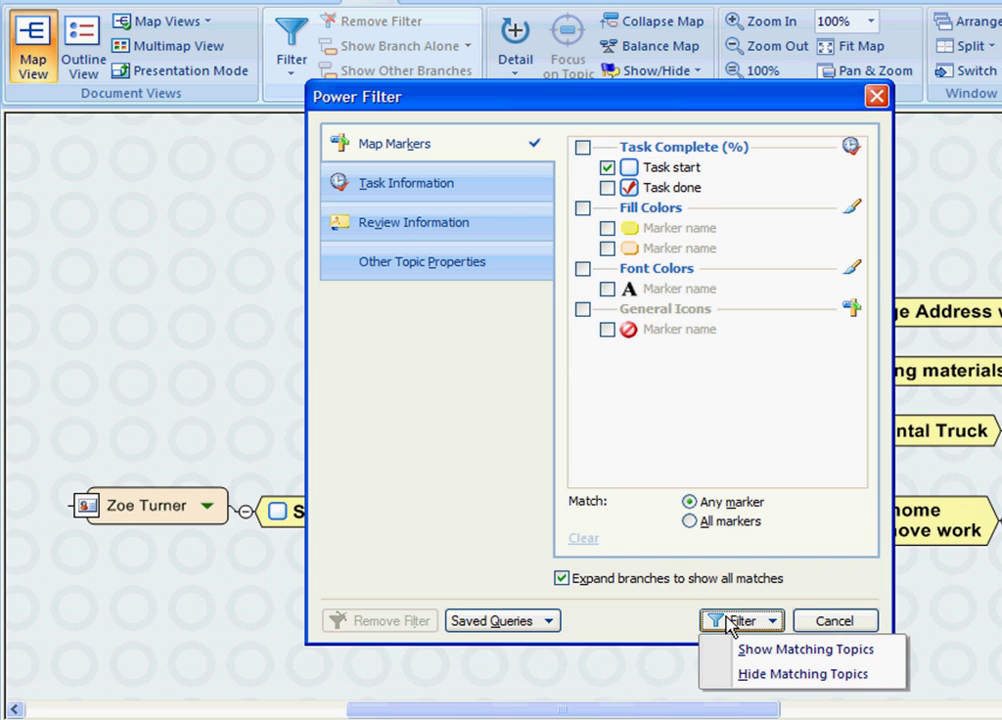
click(756, 651)
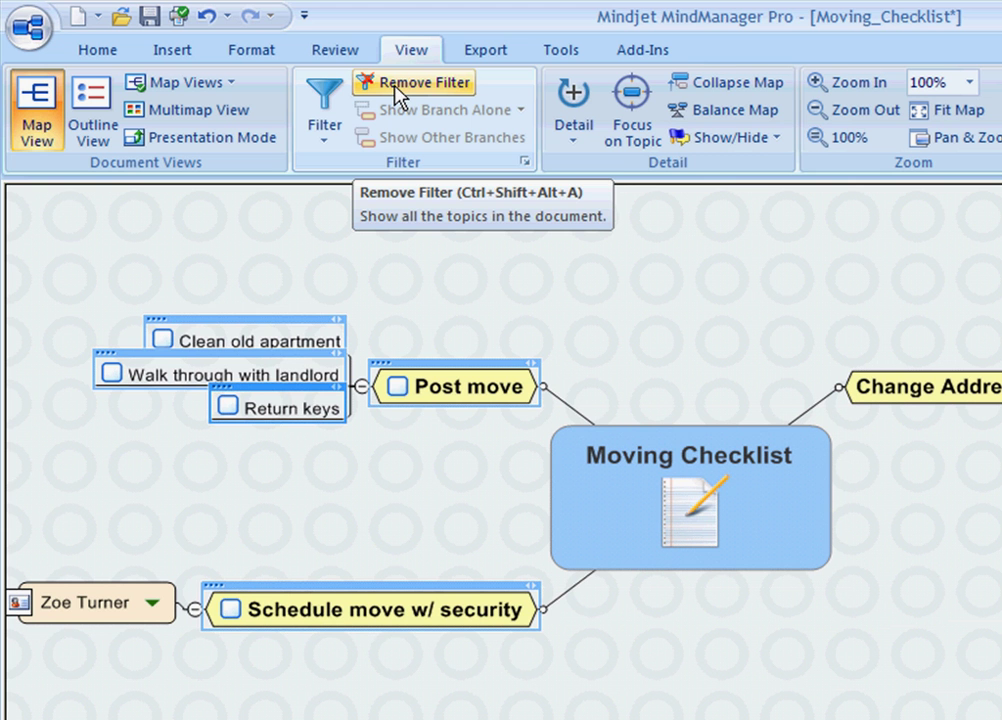
Step: Remove the filter, collapse the Change Address with: branch, and switch to the picture viewer
click(398, 94)
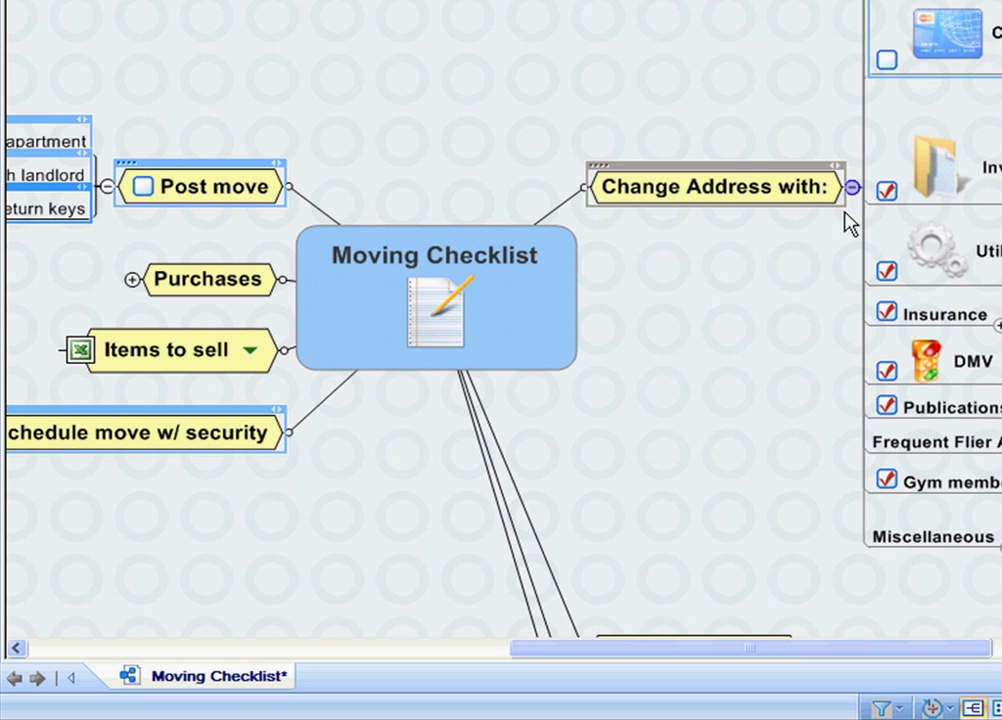
click(851, 187)
drag(785, 510, 946, 504)
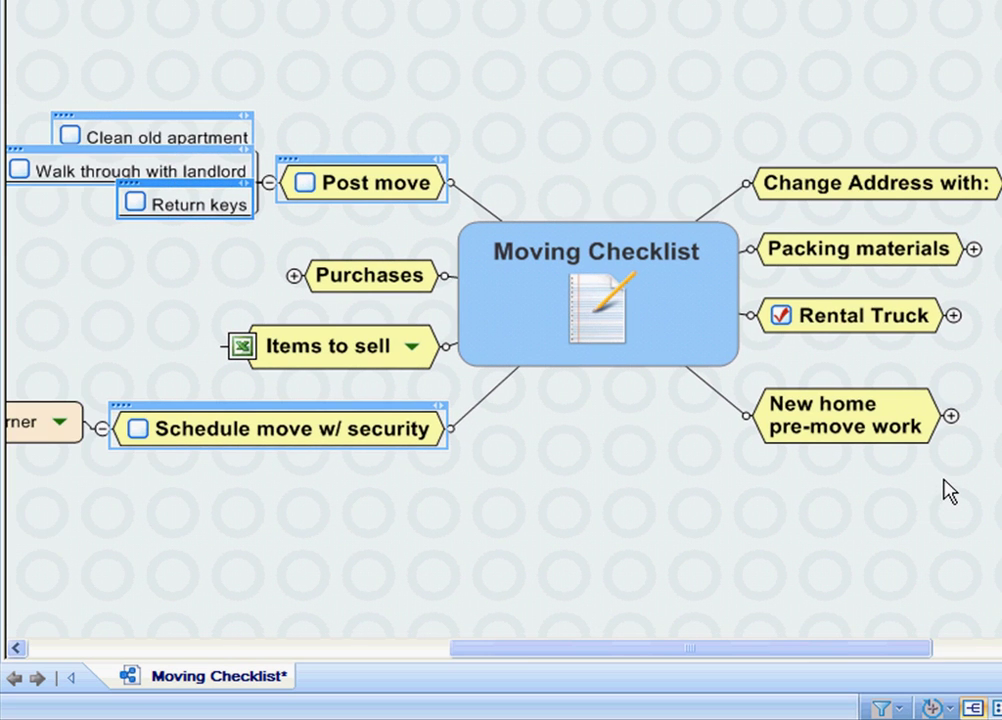
key(alt+Tab)
key(alt+Tab)
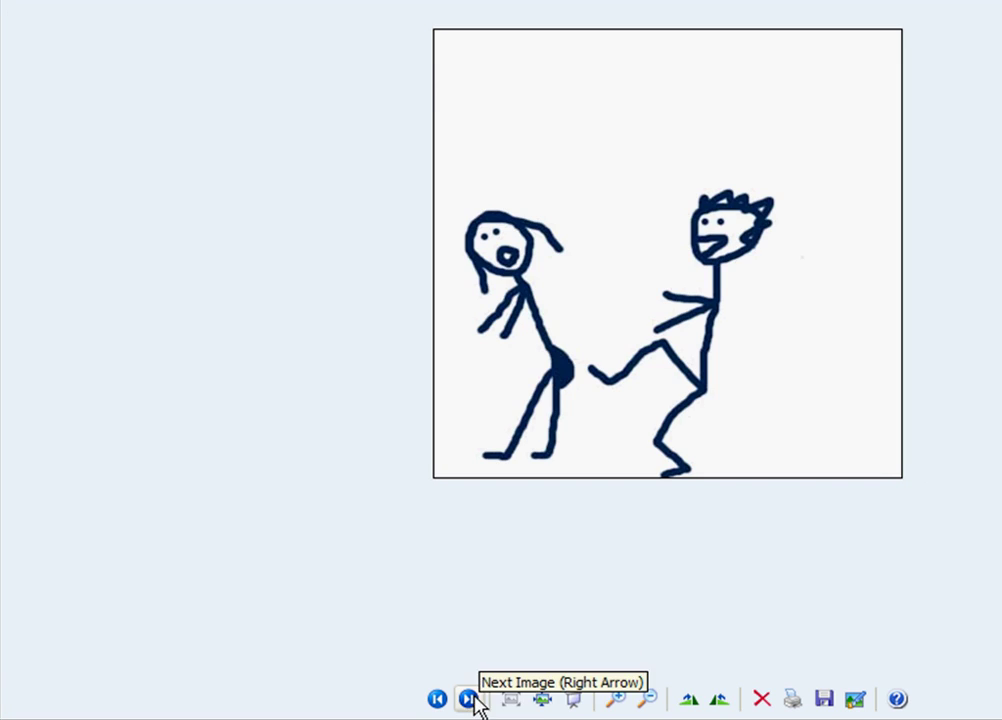
Step: Advance the viewer to the next image, the Mindjet MindManager Pro 7 banner
click(472, 702)
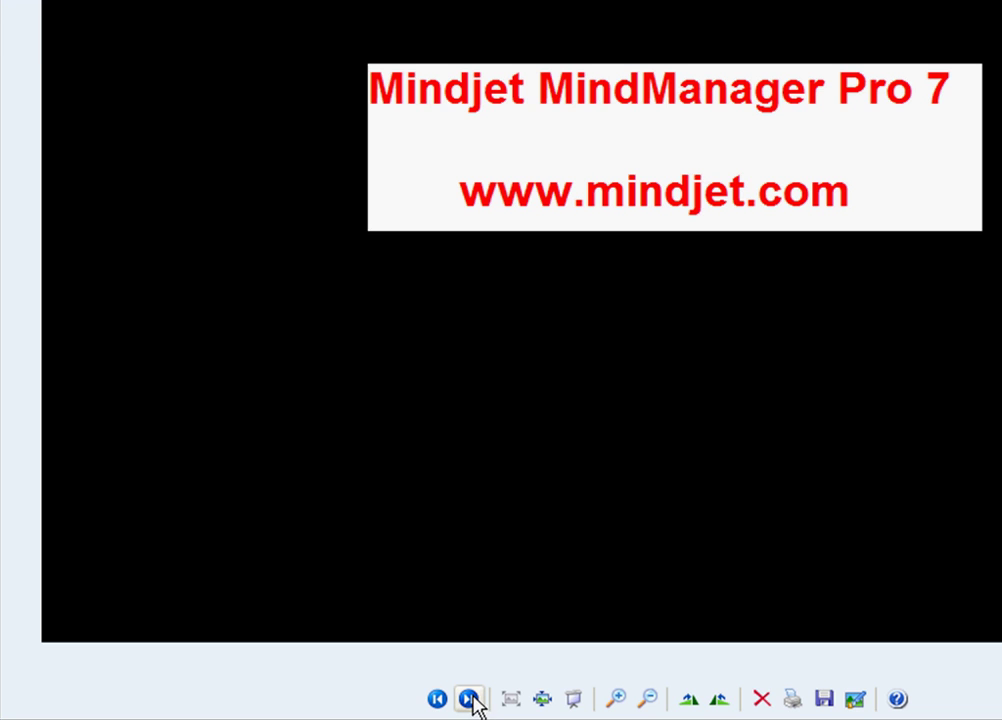